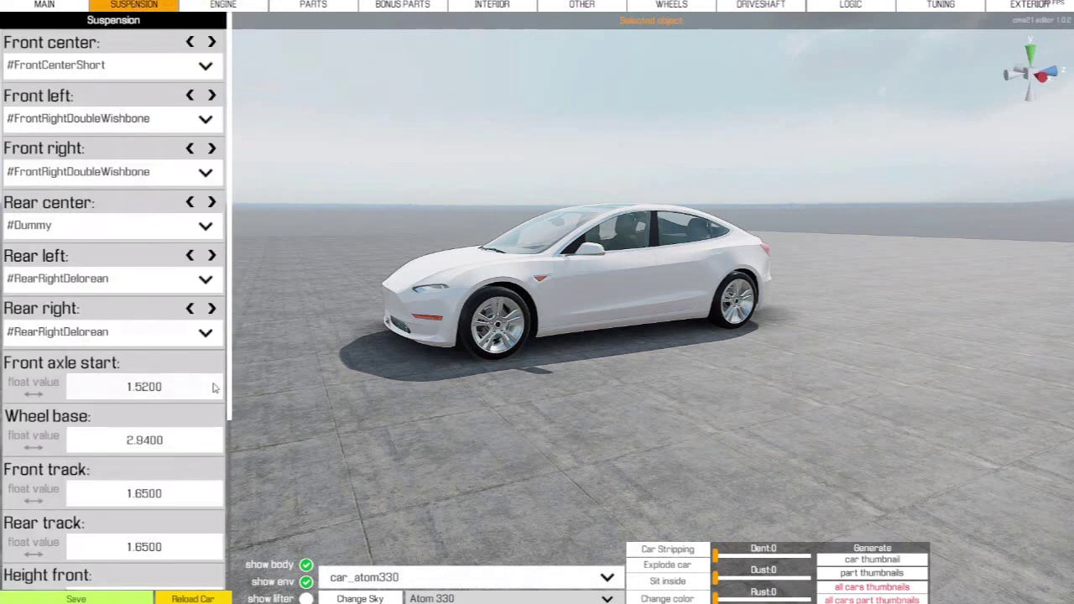
Try front suspension height values of 0.50, 1.50, 0.150 and 0.350 on the car
scroll(213, 387, down, 3)
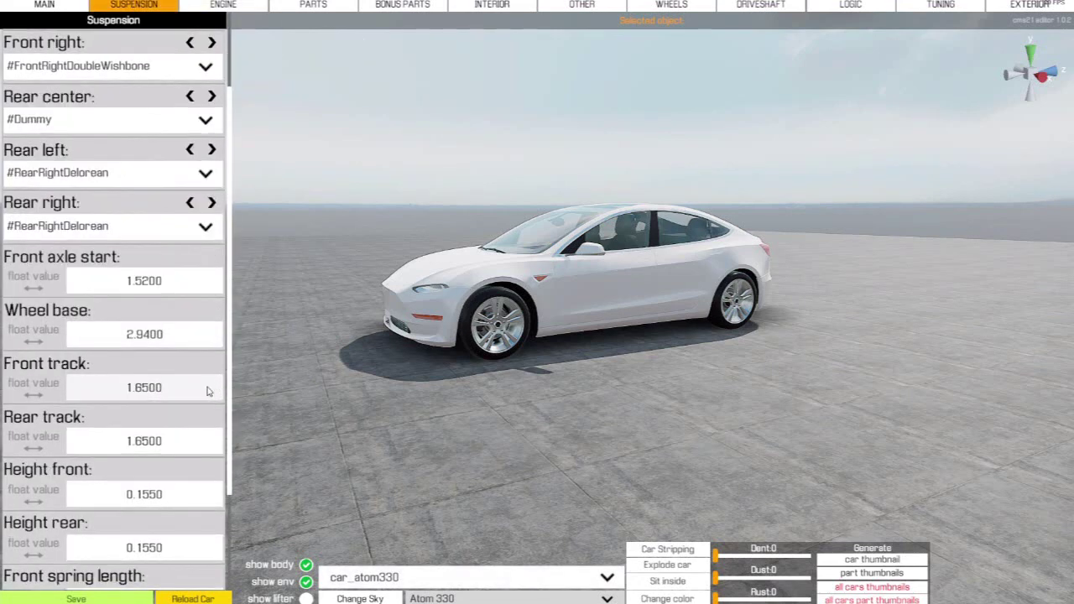
click(144, 495)
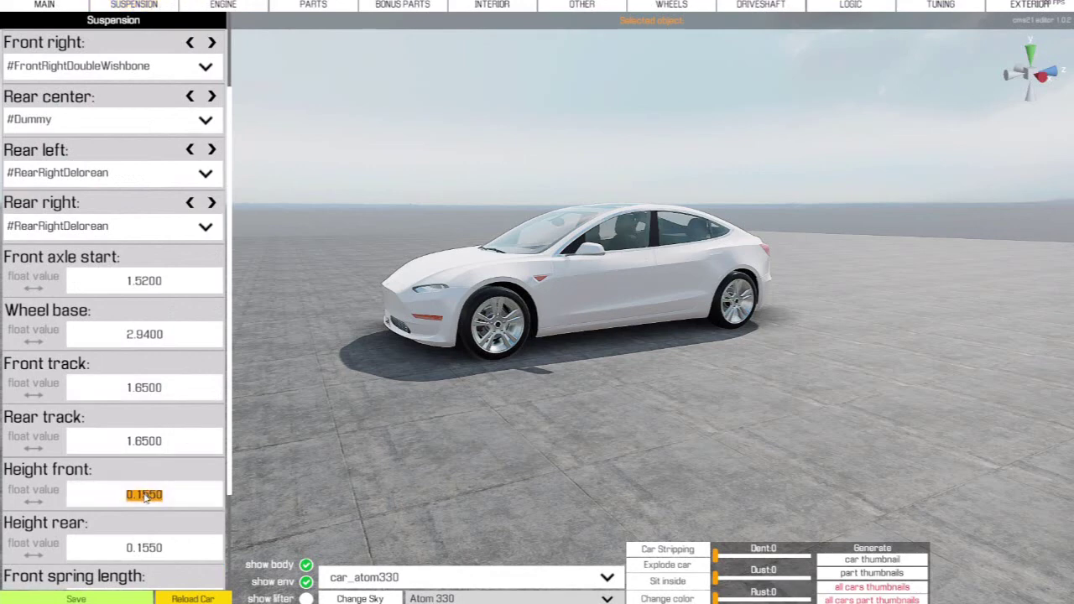
click(143, 495)
key(Delete)
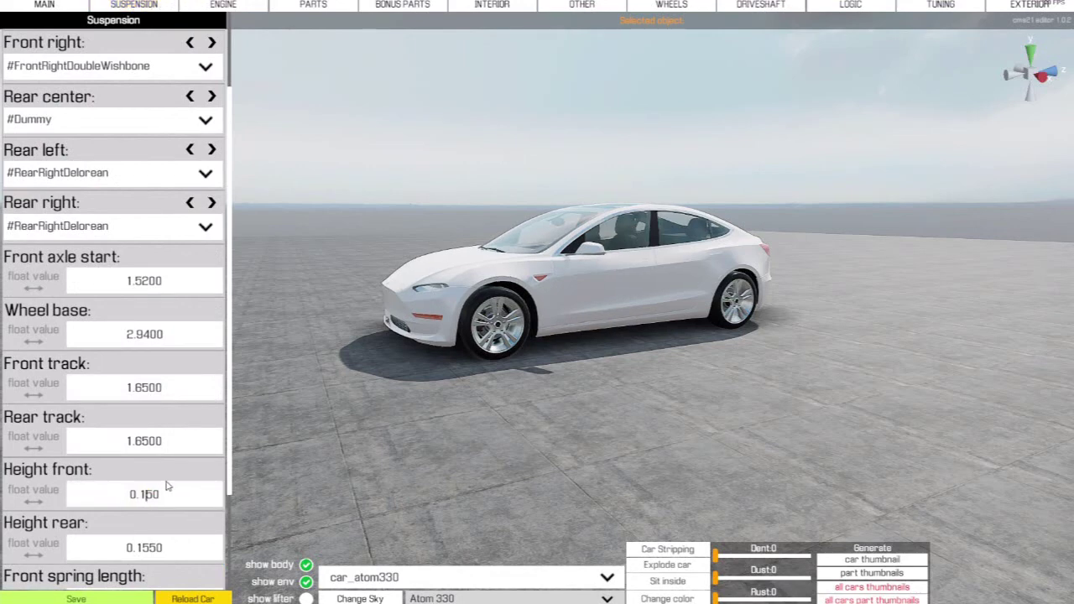
key(BackSpace)
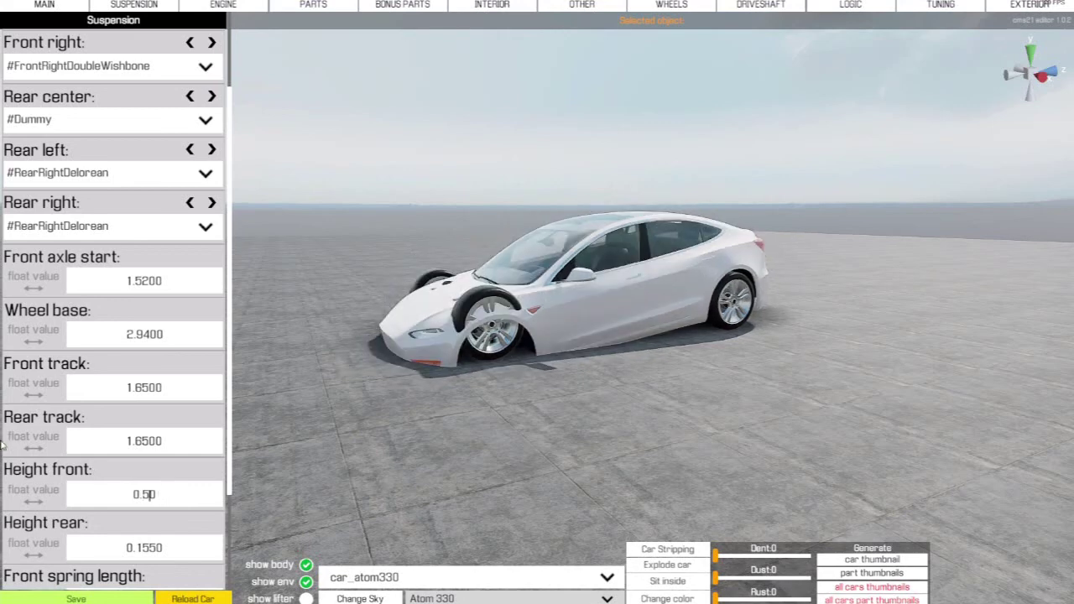
text(1)
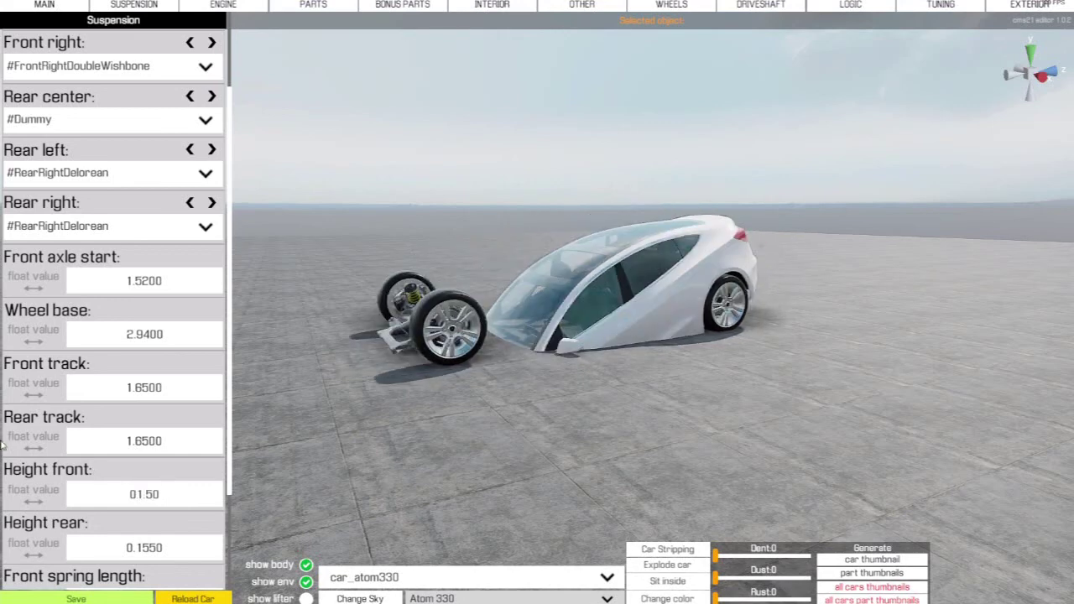
key(BackSpace)
key(BackSpace)
key(BackSpace)
text(.1)
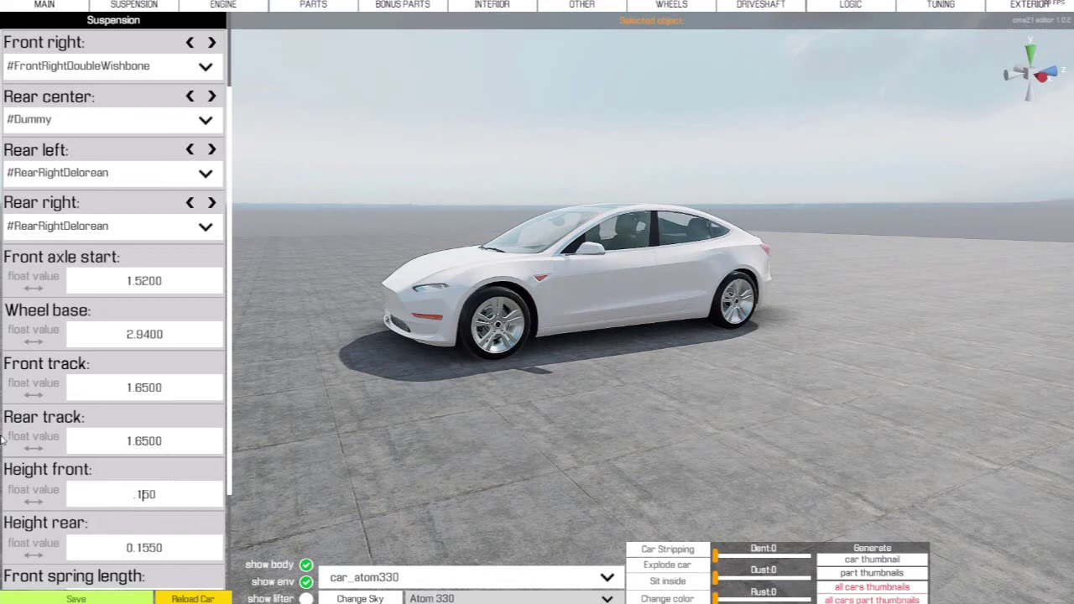
key(BackSpace)
key(BackSpace)
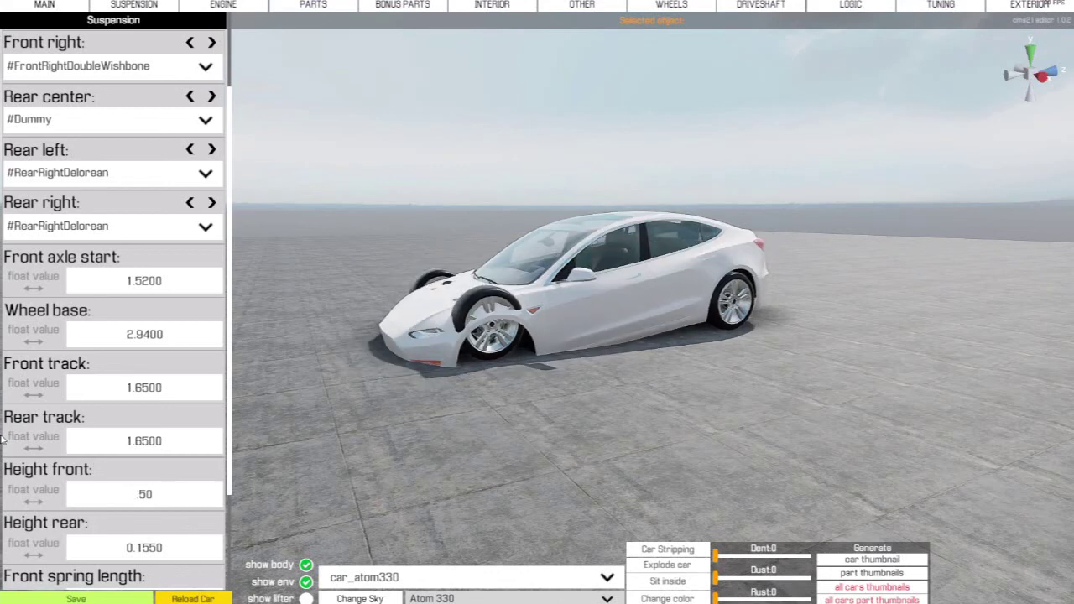
text(3)
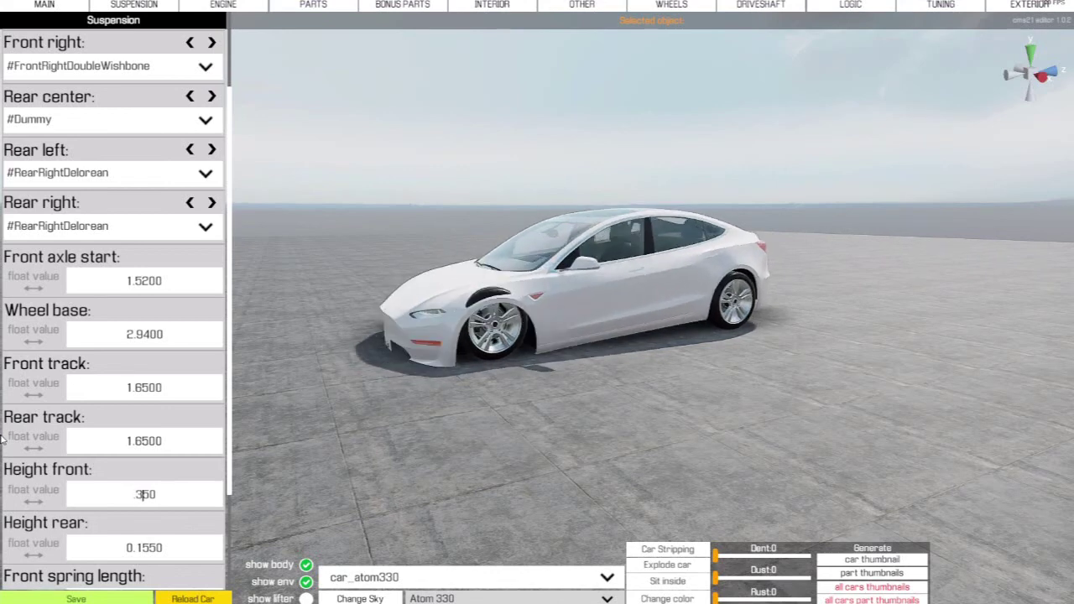
Set the car's front suspension height to 0.20
key(BackSpace)
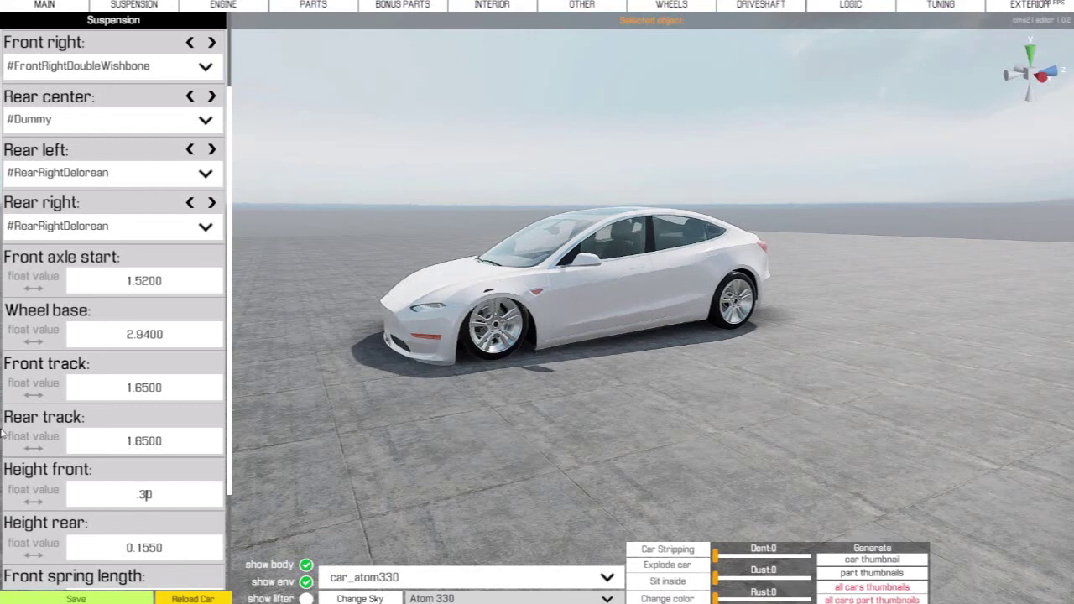
key(BackSpace)
text(2)
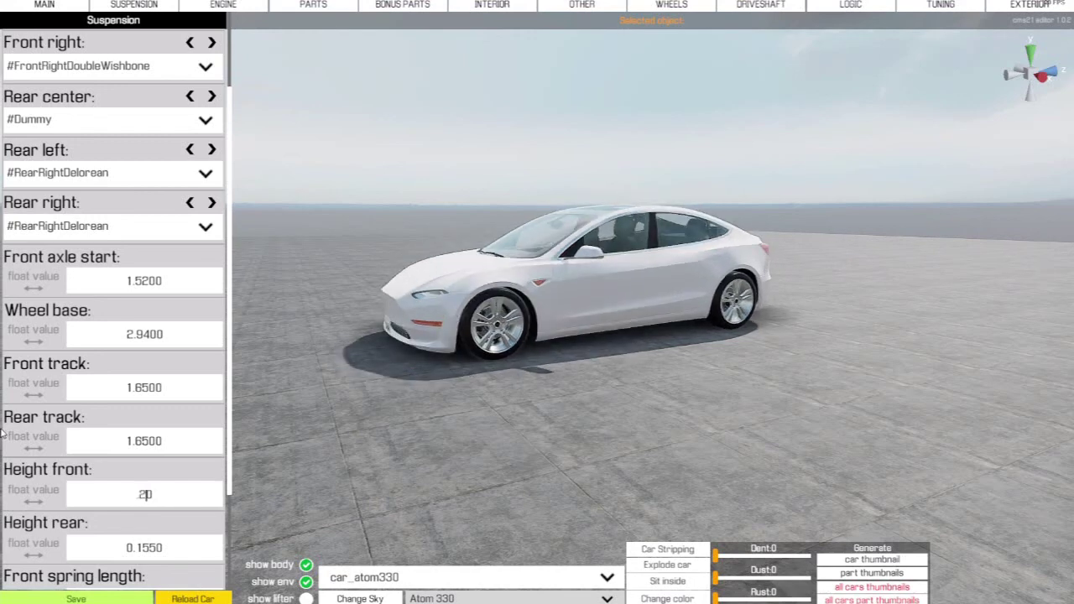
Set the car's rear suspension height to 0.20
scroll(126, 334, down, 1)
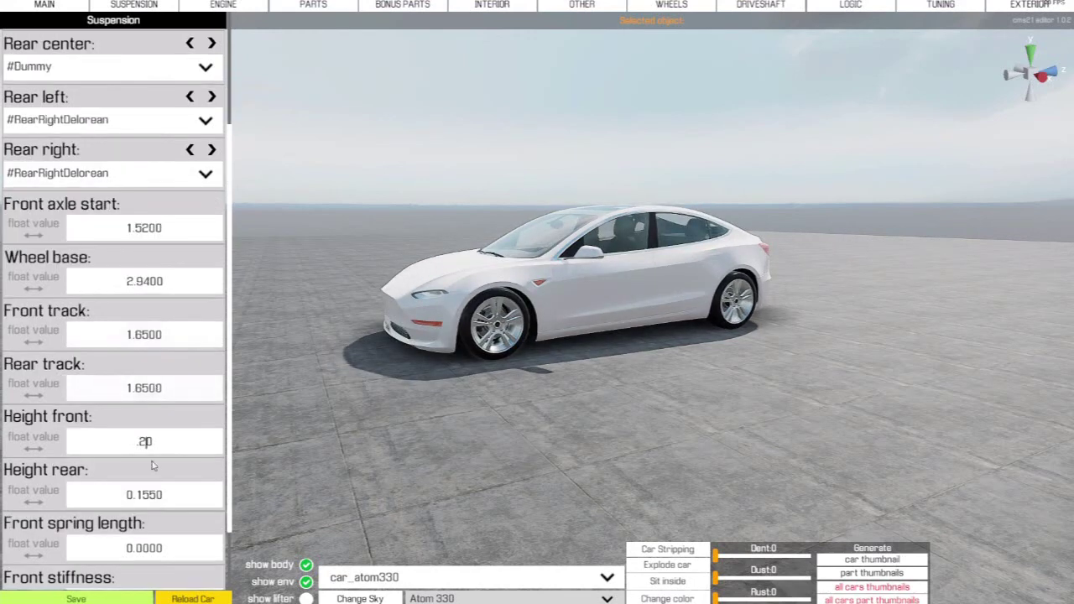
click(152, 500)
key(Right)
key(BackSpace)
key(BackSpace)
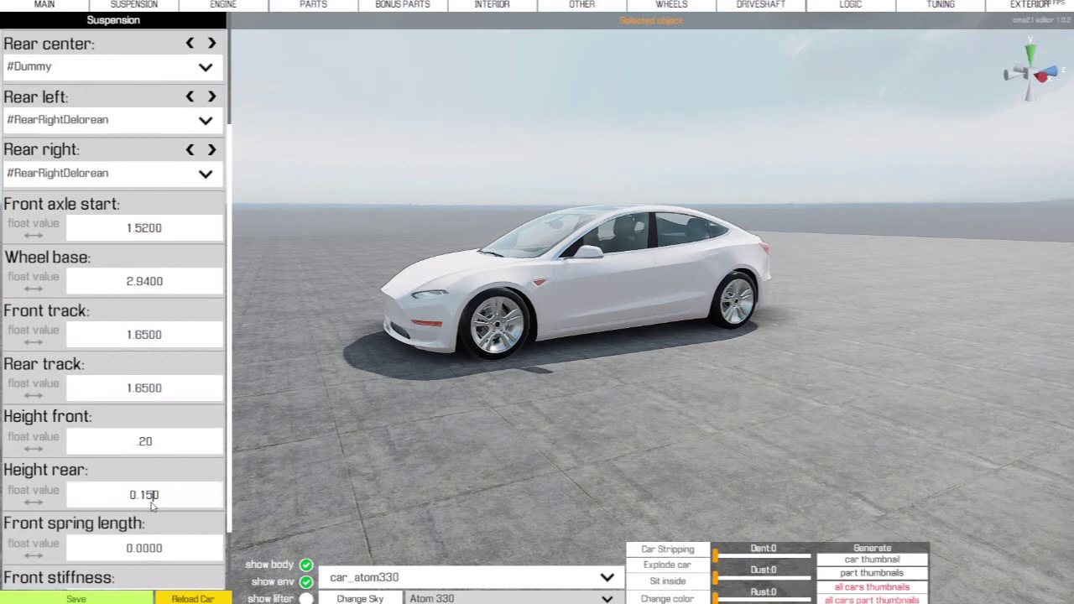
key(BackSpace)
text(2)
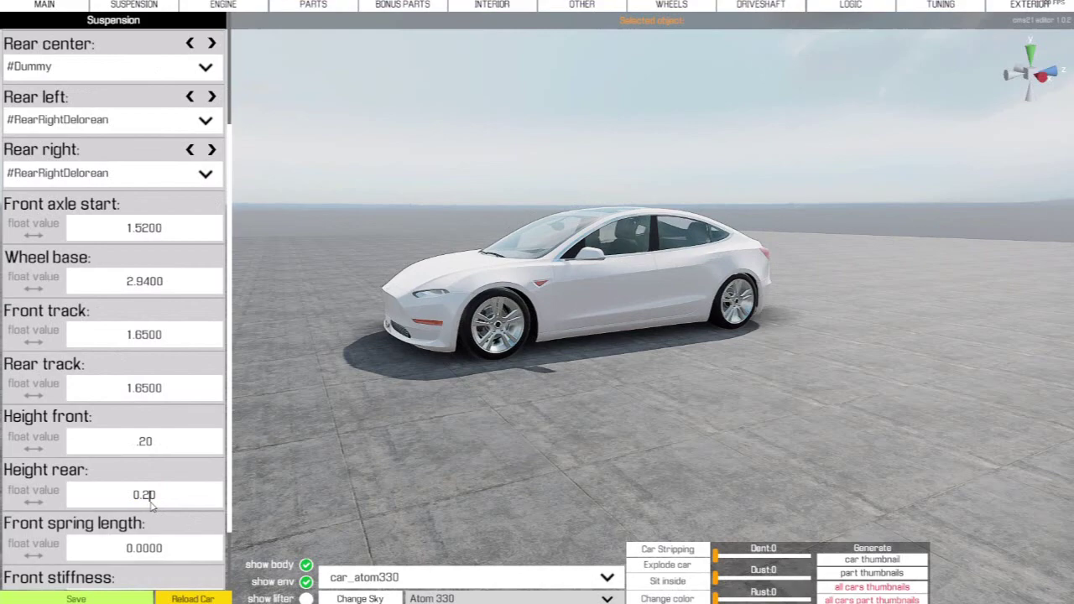
Set both the rear and front suspension heights to 0.25
drag(650, 184, 620, 234)
key(w)
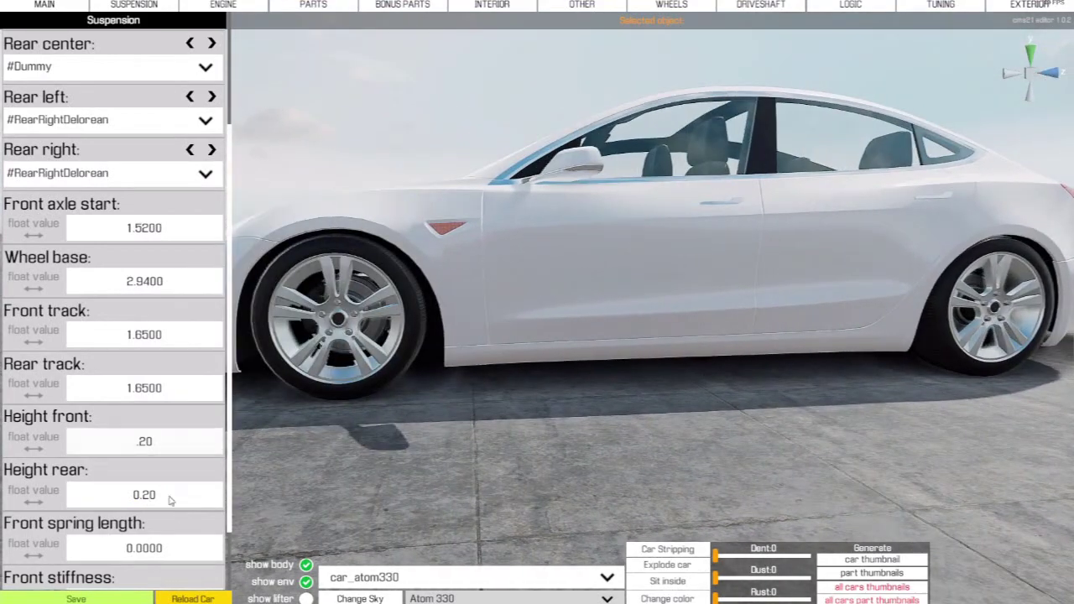
click(149, 501)
click(149, 501)
text(5)
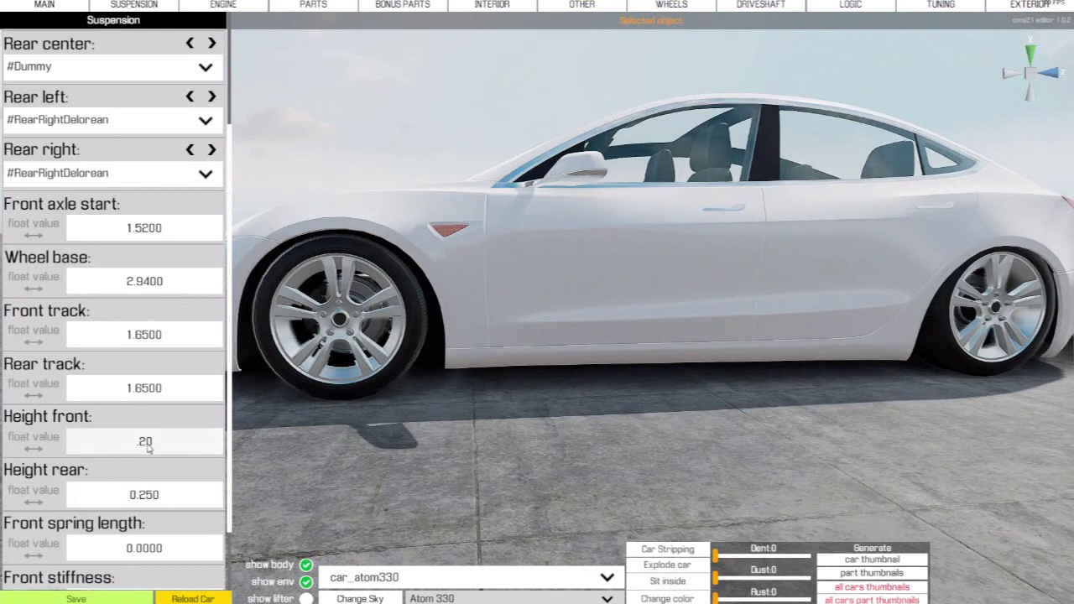
click(147, 445)
text(5)
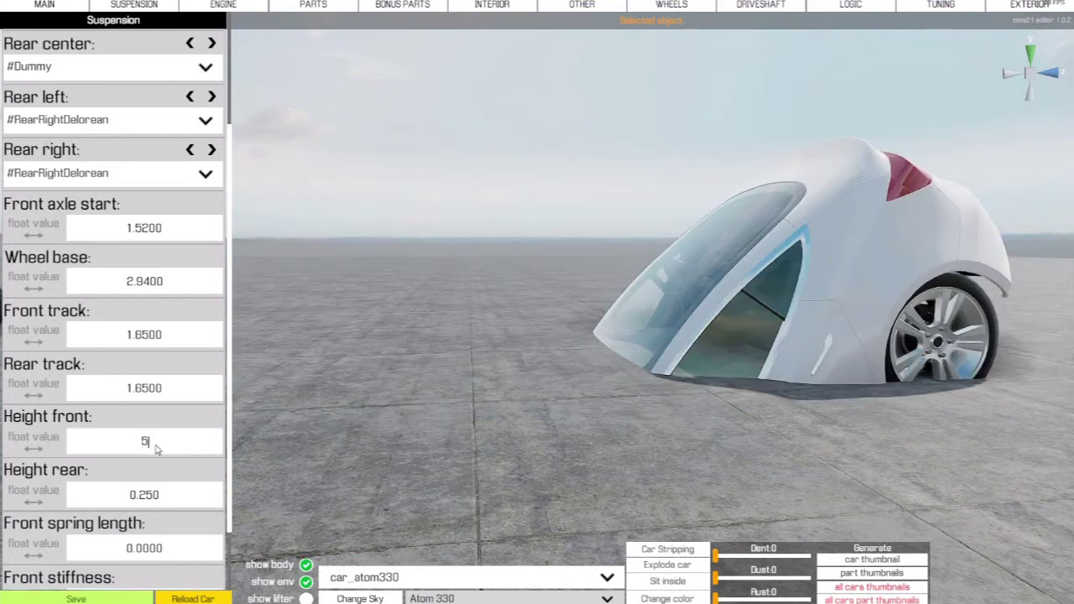
key(BackSpace)
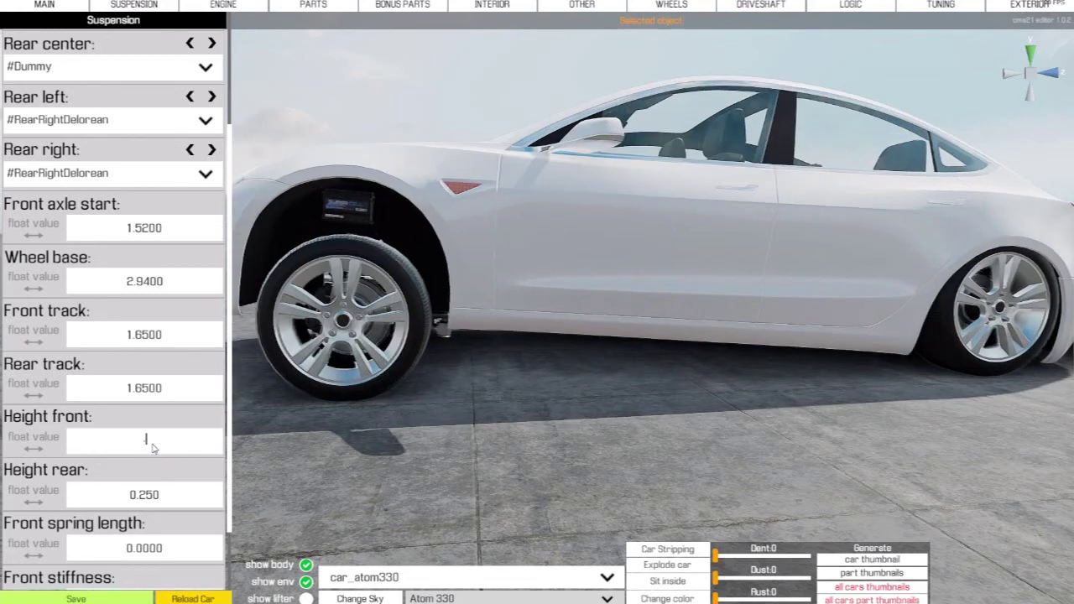
text(.25)
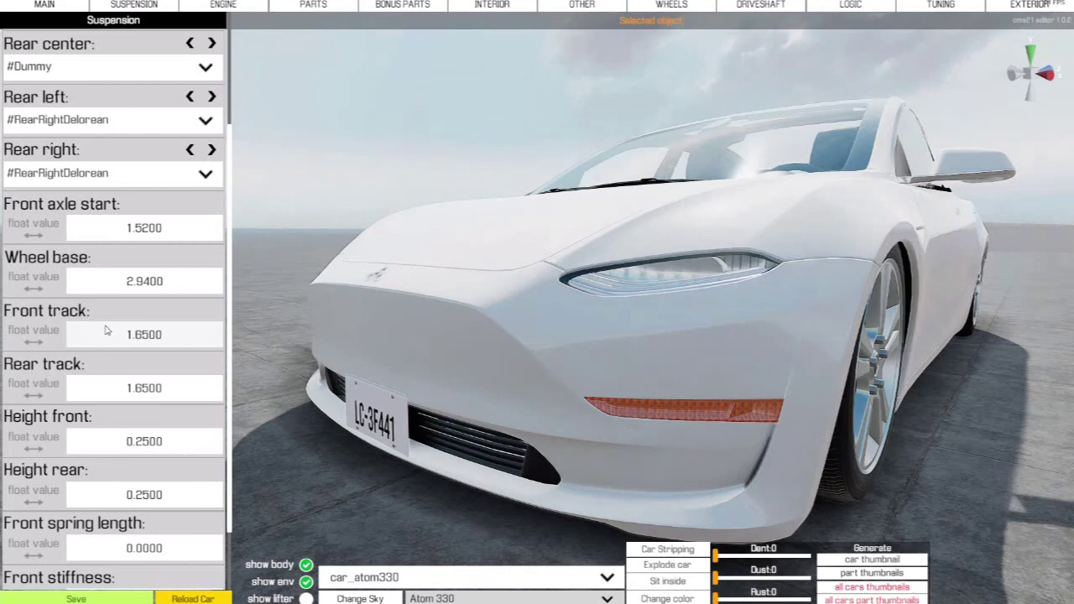
Try front track widths between 1.60 and 1.68 against the wheel arch, settling on 1.69
click(147, 340)
click(147, 339)
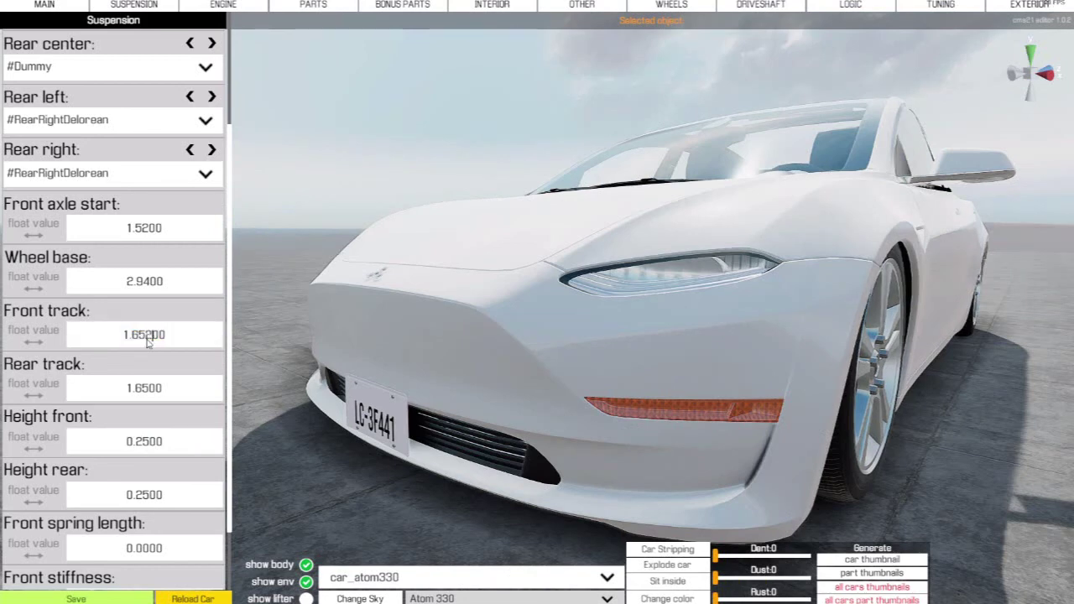
key(BackSpace)
text(6)
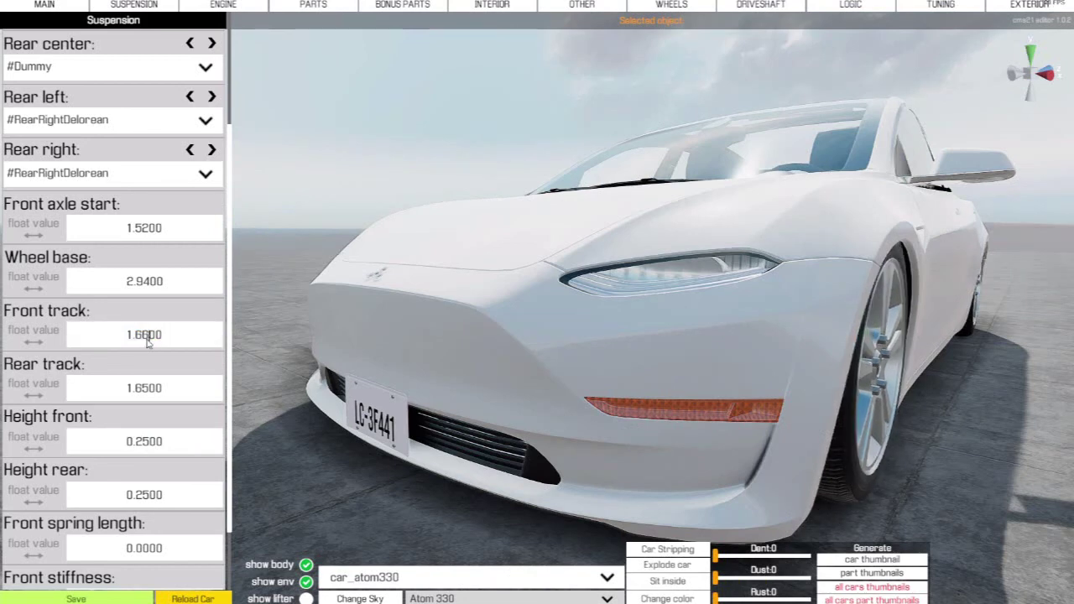
key(BackSpace)
text(7)
key(BackSpace)
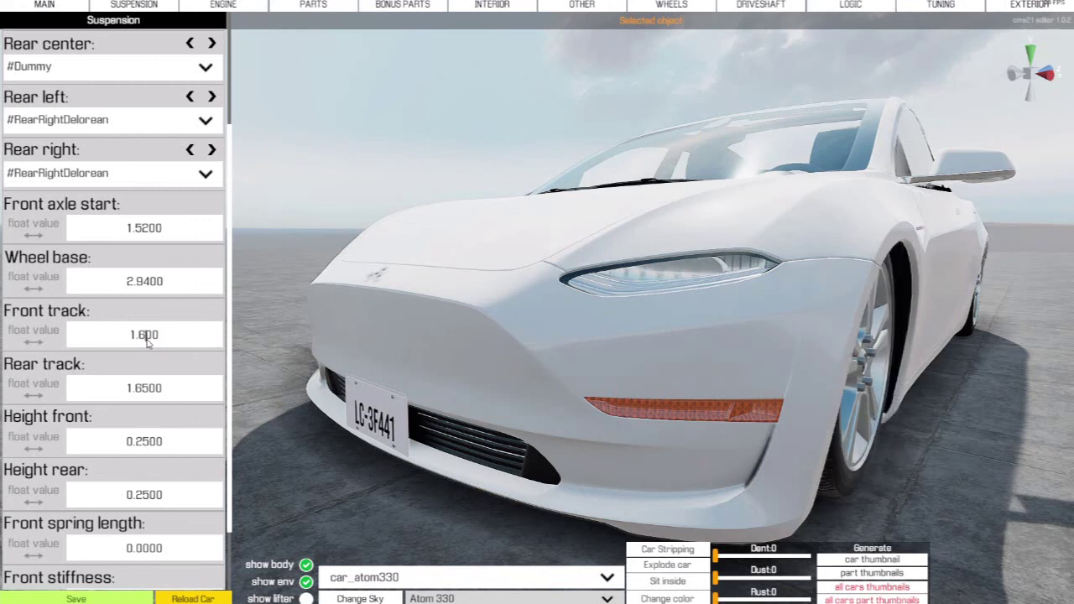
scroll(147, 339, up, 4)
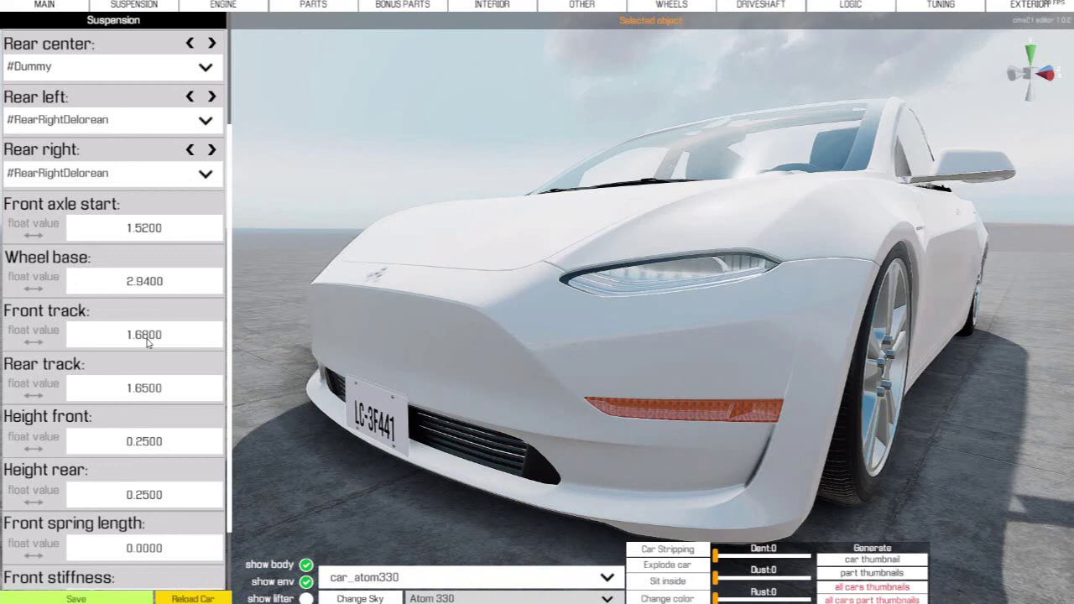
scroll(148, 339, up, 1)
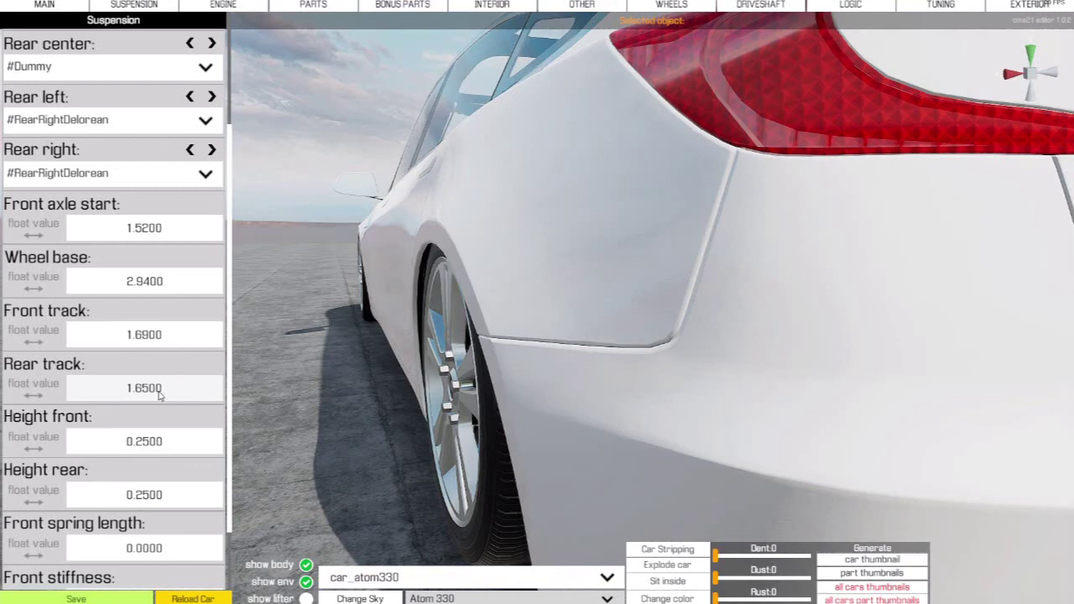
Set the rear track width to 1.69
click(153, 391)
click(153, 391)
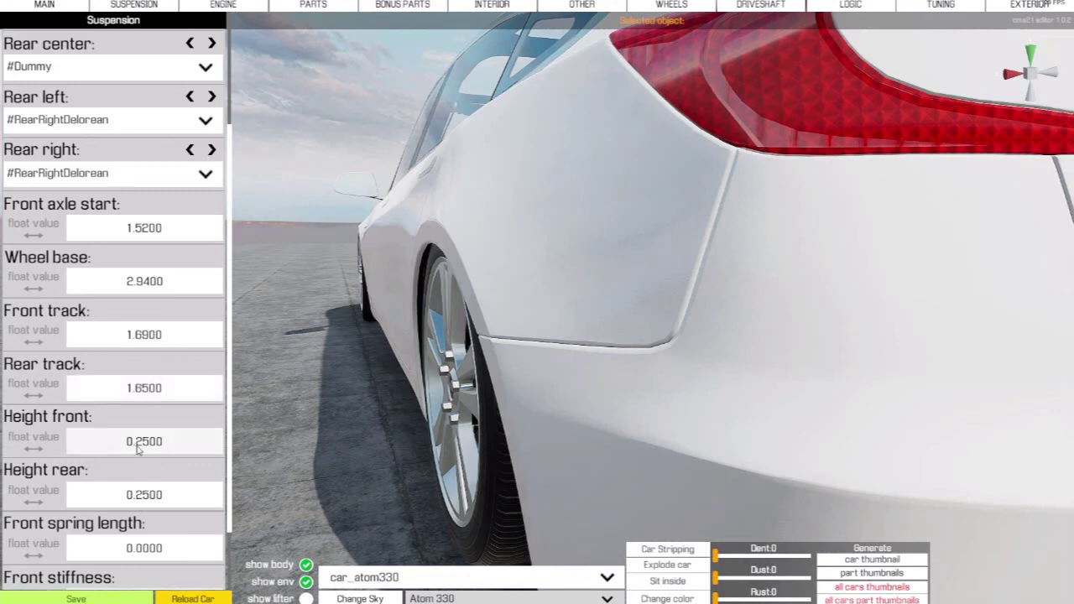
key(BackSpace)
text(9)
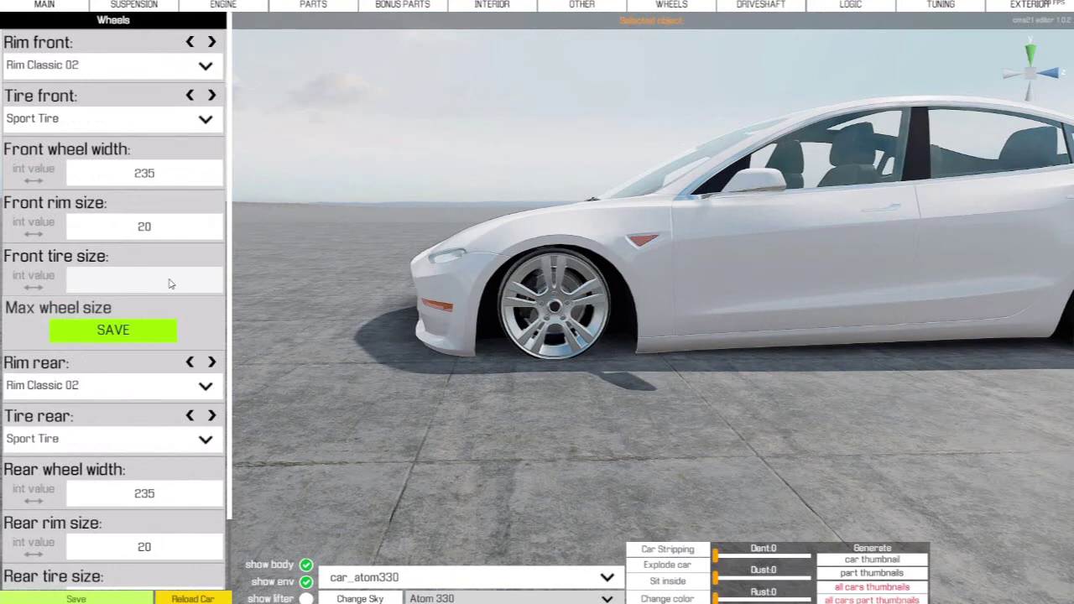
Set the front tire size to 40 and the front wheel width to 275
text(40)
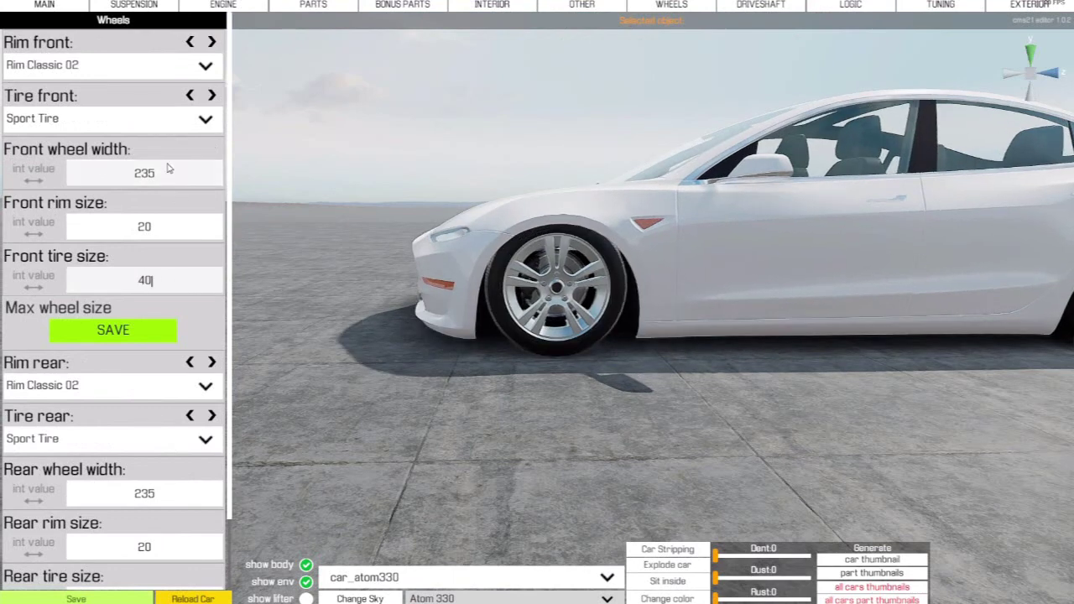
click(169, 177)
click(159, 178)
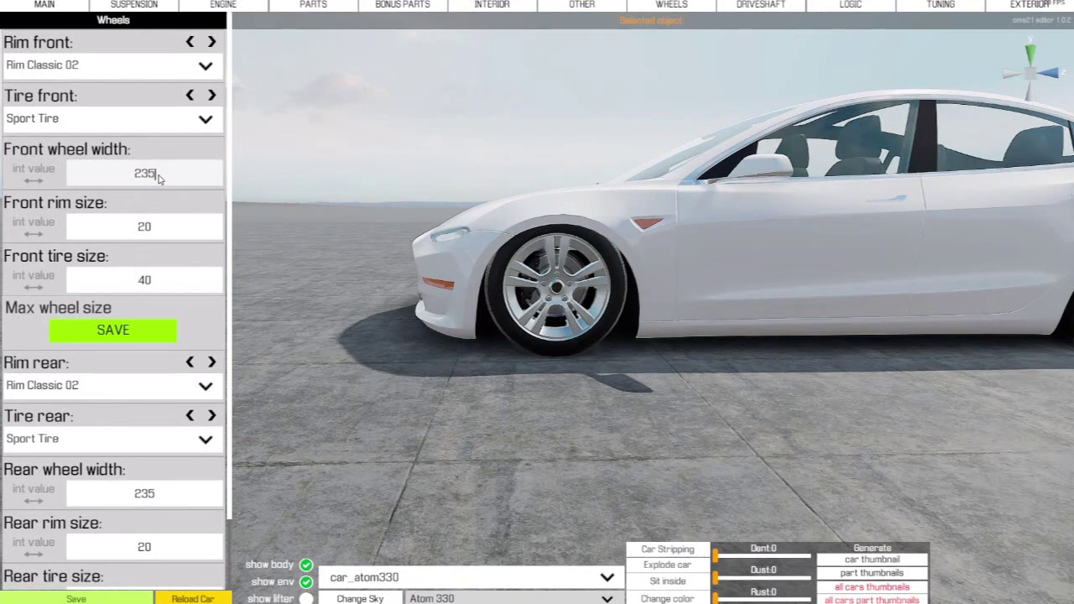
key(Left)
key(BackSpace)
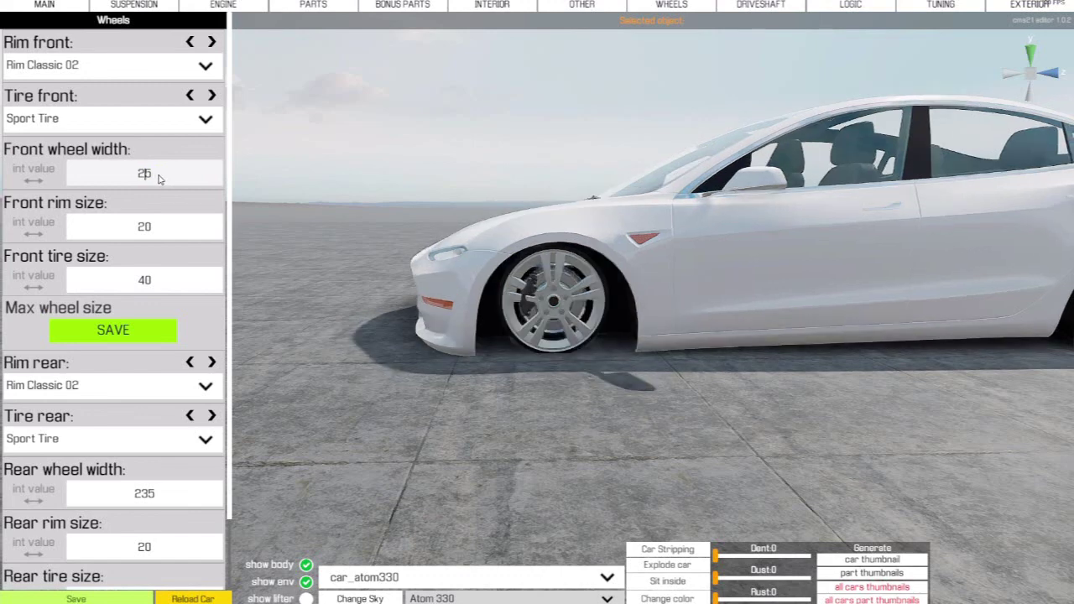
text(7)
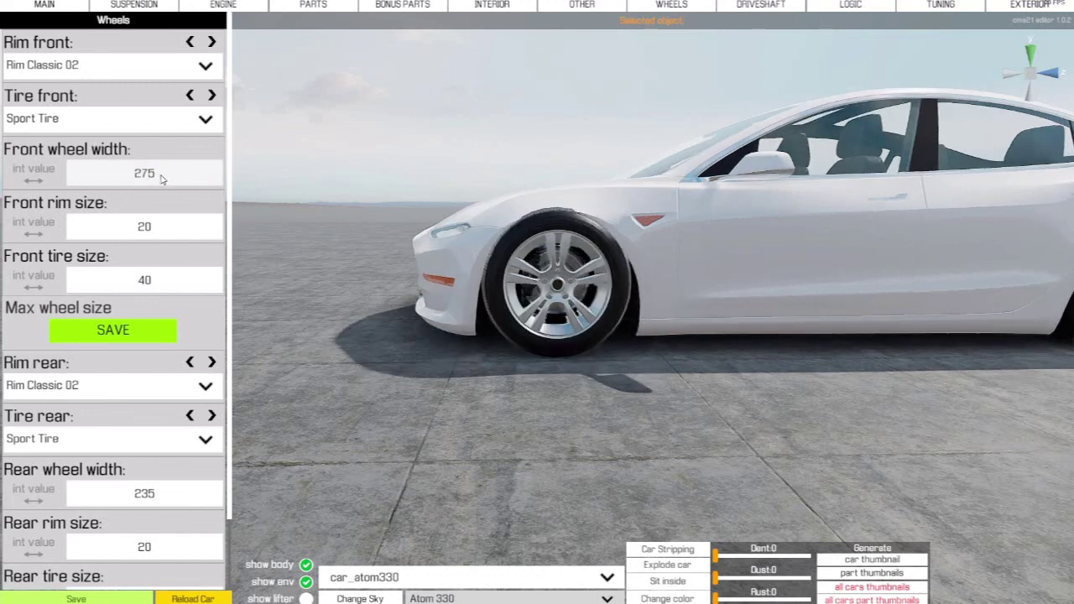
Set the rear wheel width to 275 and the rear tire size to 40
click(153, 495)
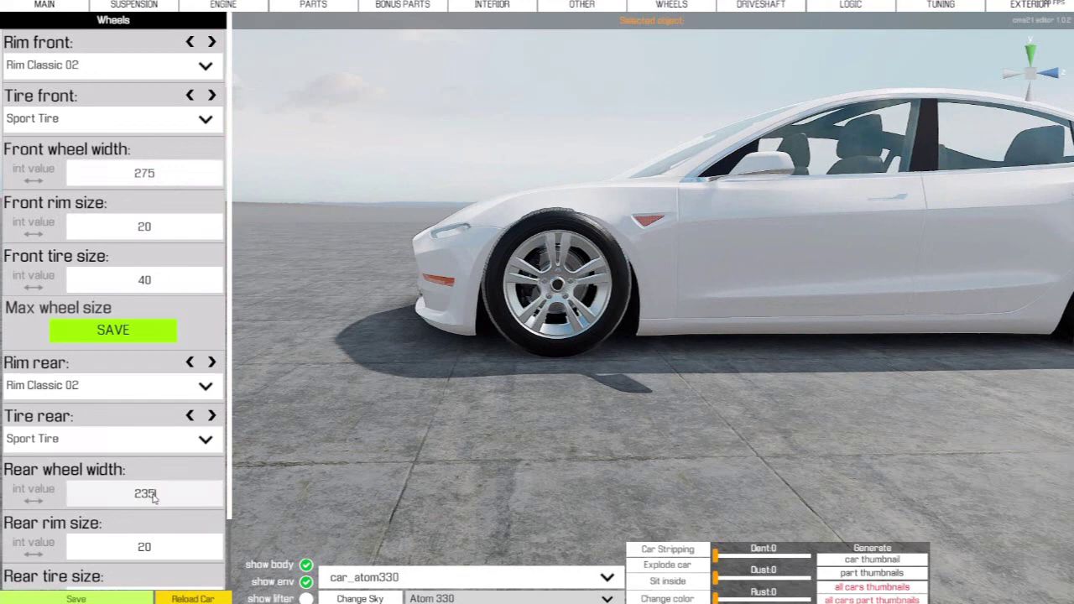
key(BackSpace)
text(7)
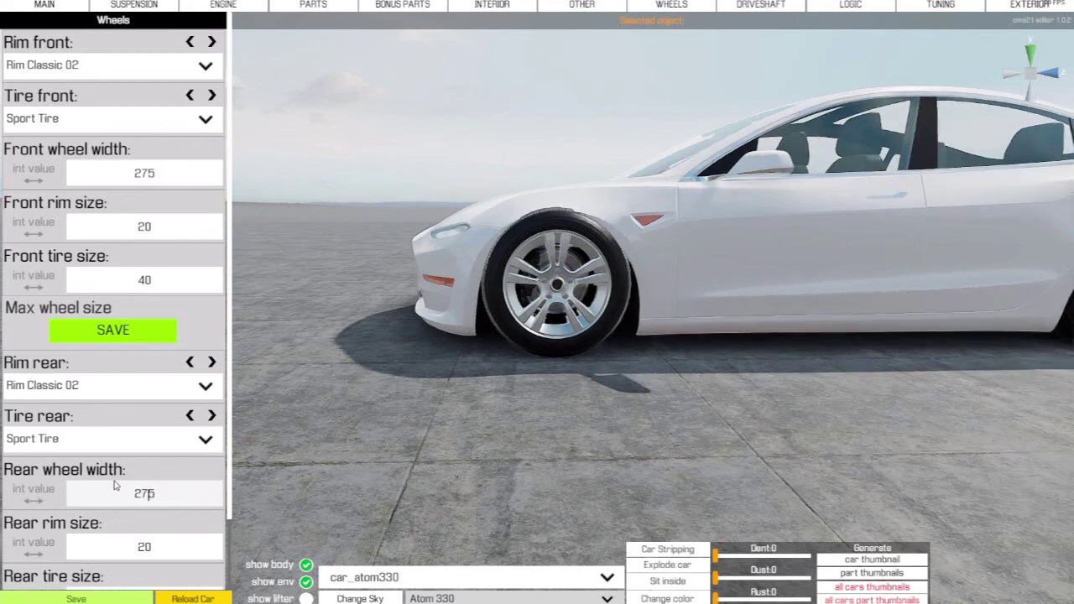
scroll(121, 477, down, 1)
double_click(160, 522)
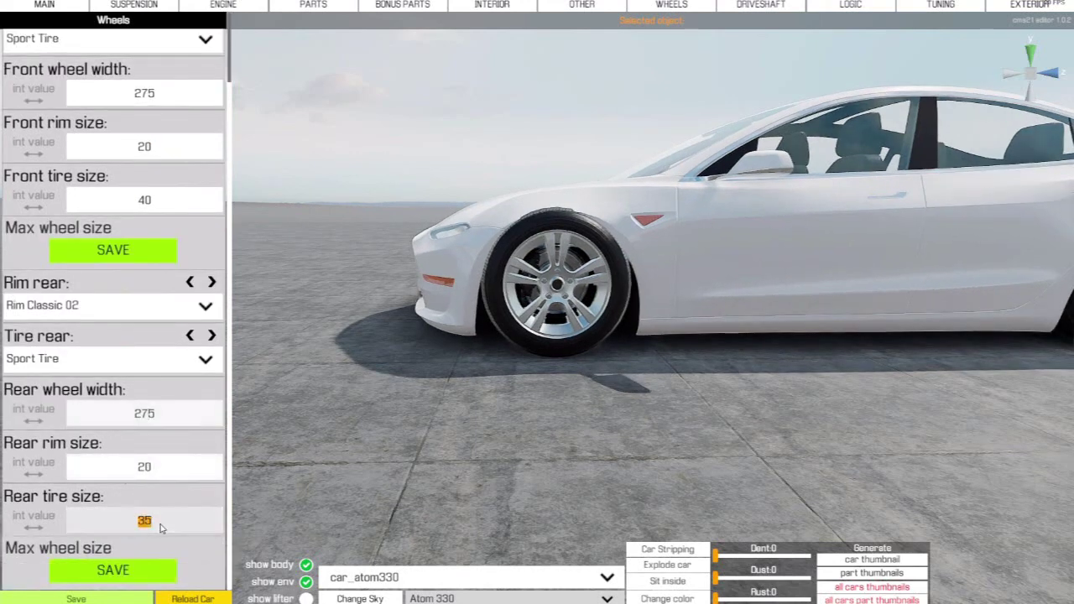
key(BackSpace)
text(40)
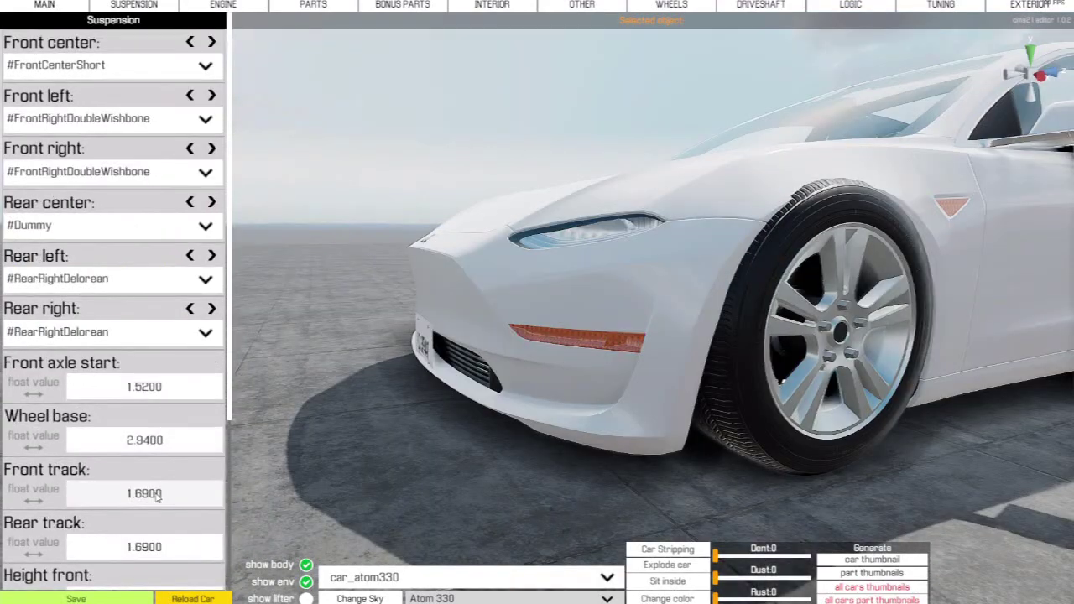
Set the suspension's front track width to 1.64
click(144, 493)
key(BackSpace)
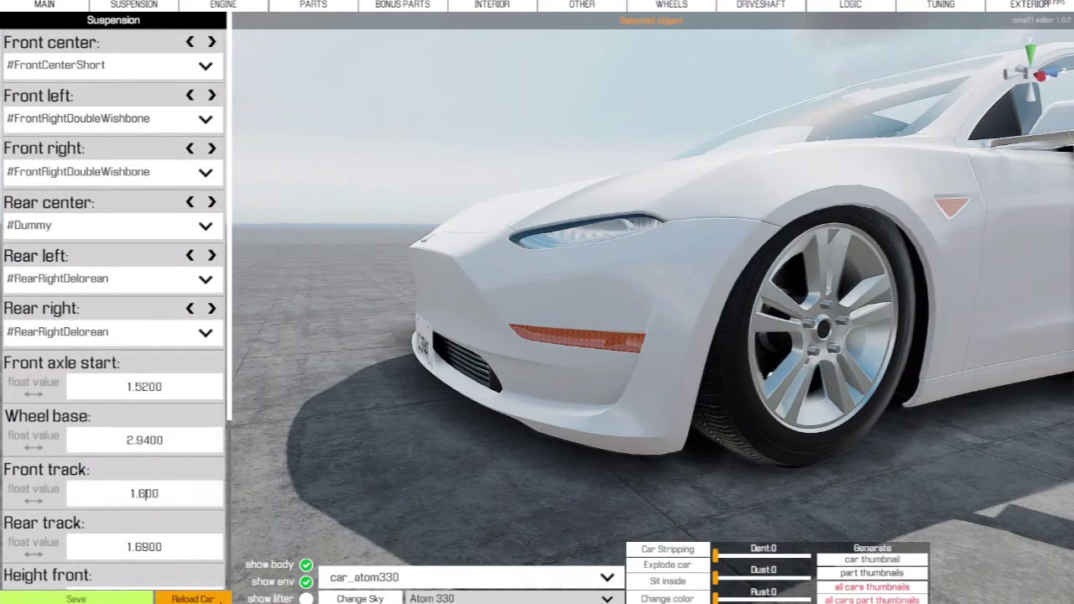
text(4)
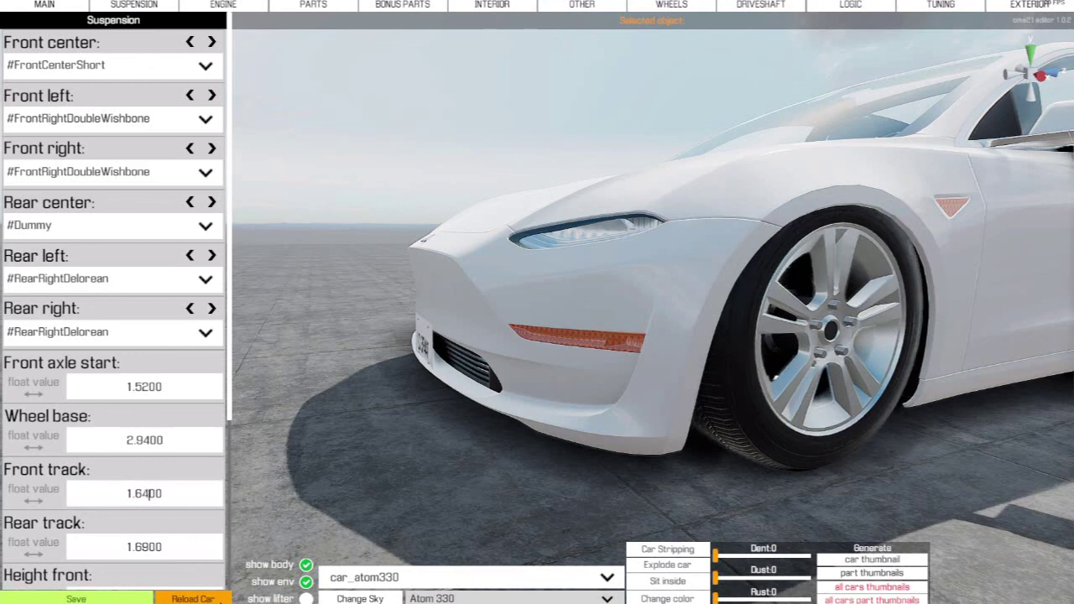
Set the suspension's front track width to 1.645
key(BackSpace)
text(4)
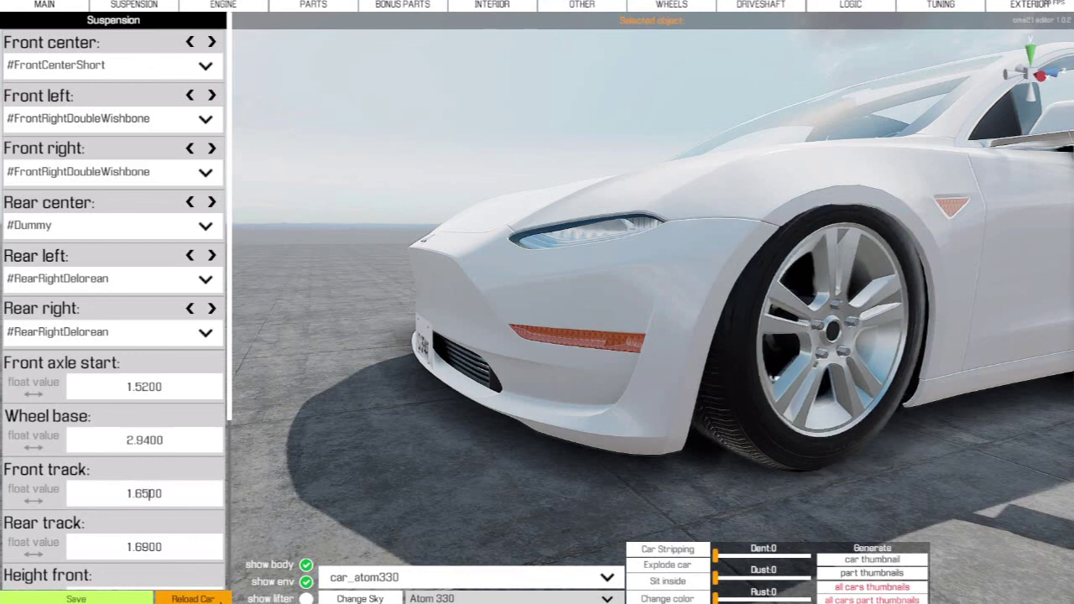
key(BackSpace)
text(4)
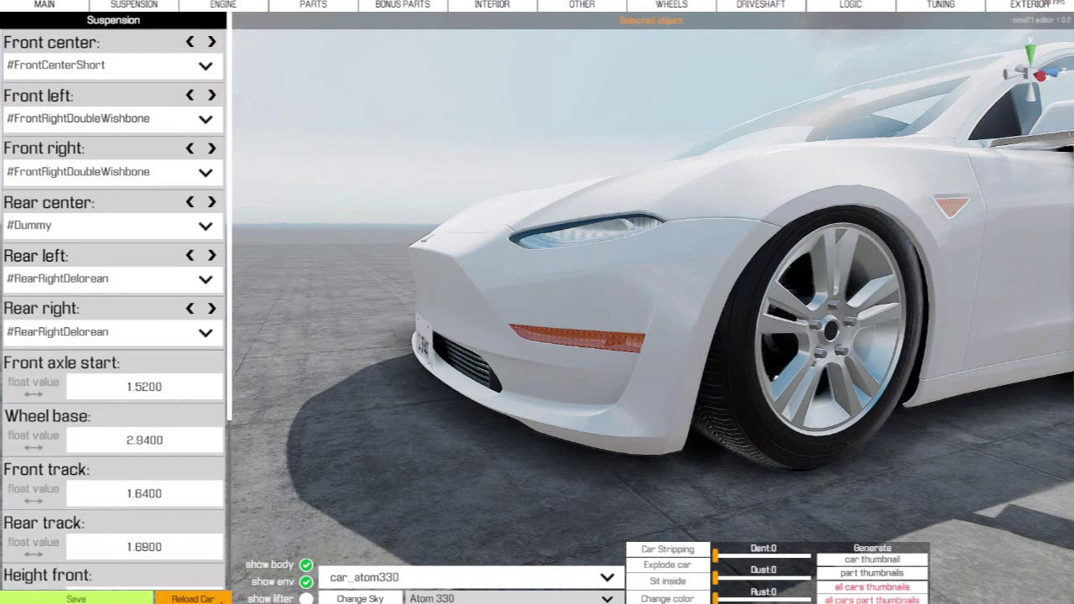
text(5)
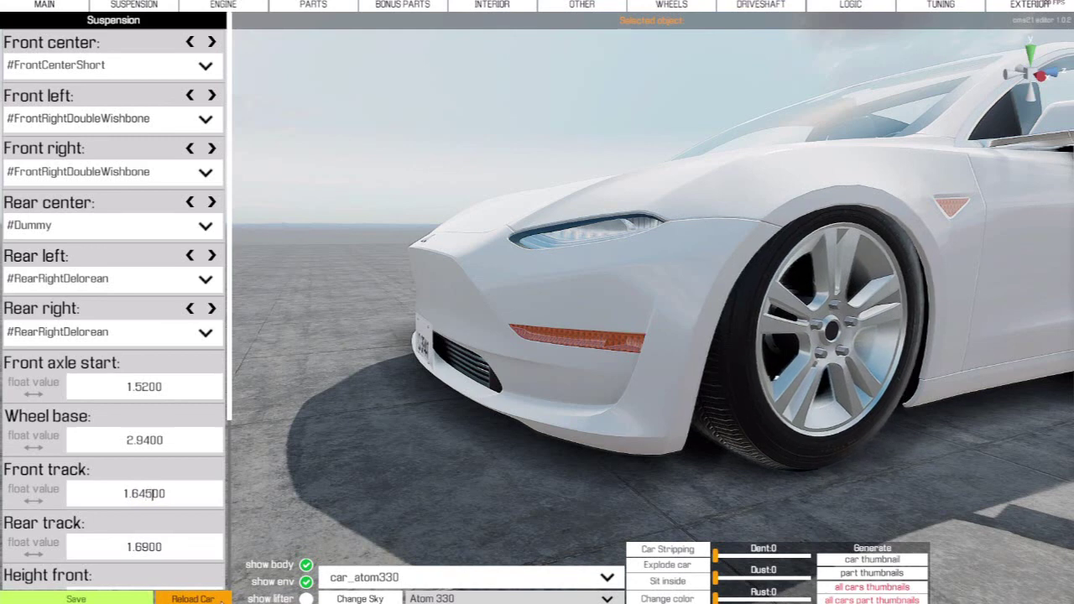
Set the suspension's rear track width to 1.645 to match the front
click(151, 547)
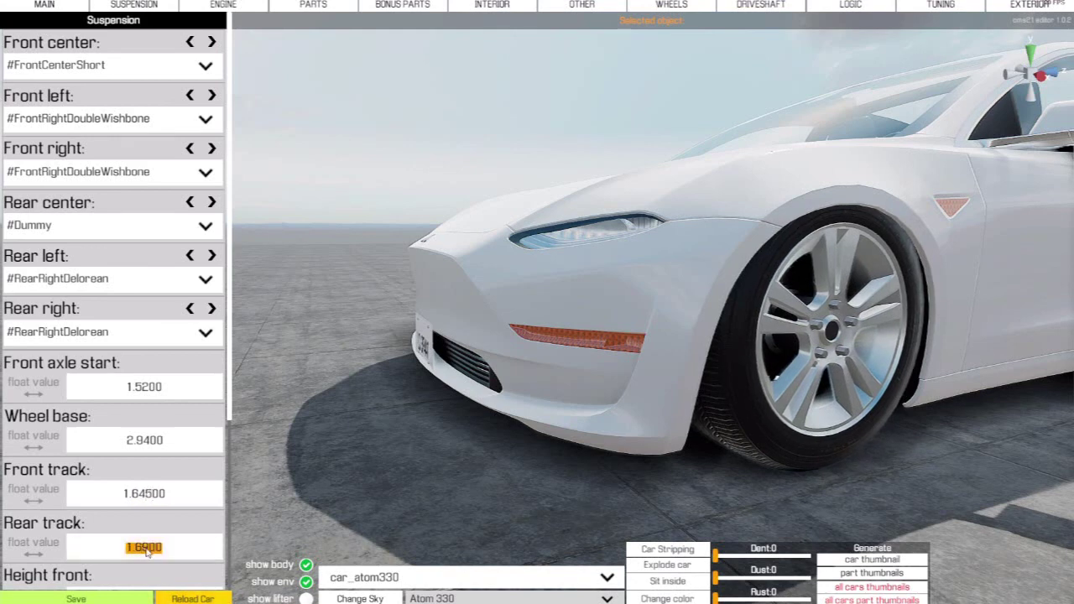
click(151, 547)
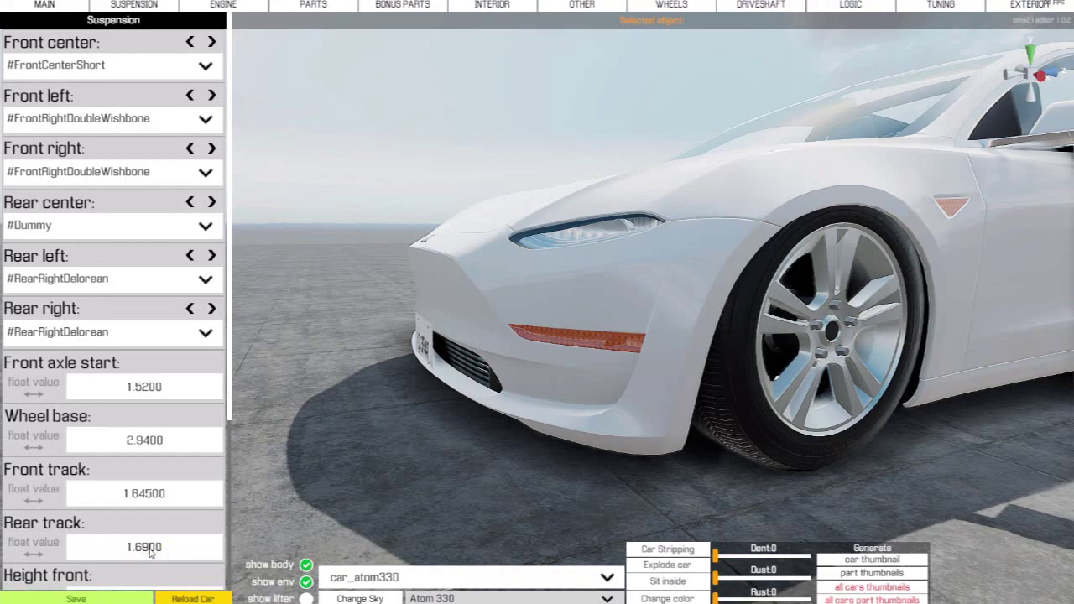
key(BackSpace)
text(45)
key(d)
drag(851, 312, 207, 269)
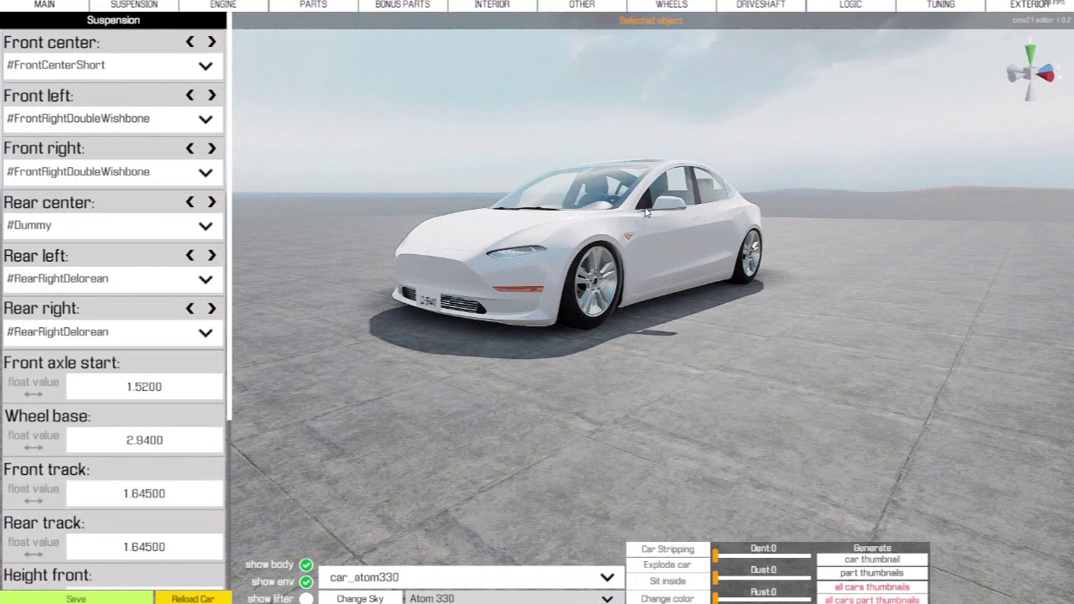
Change the engine type to engine_v6_30 and move the engine to about X -0.1055, Y 0.3918, Z -1.5508
click(206, 225)
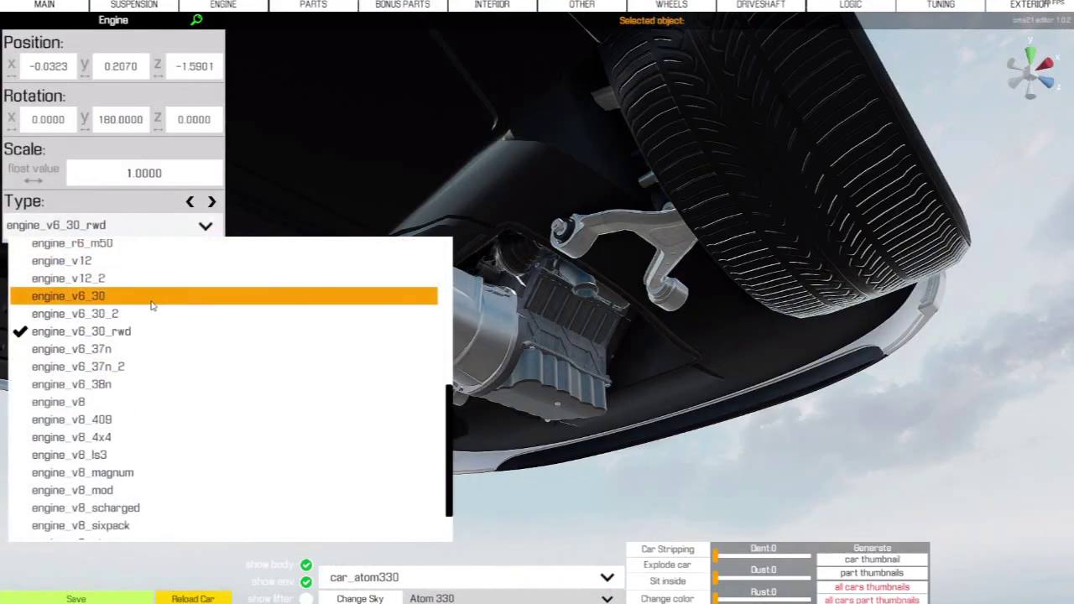
click(152, 297)
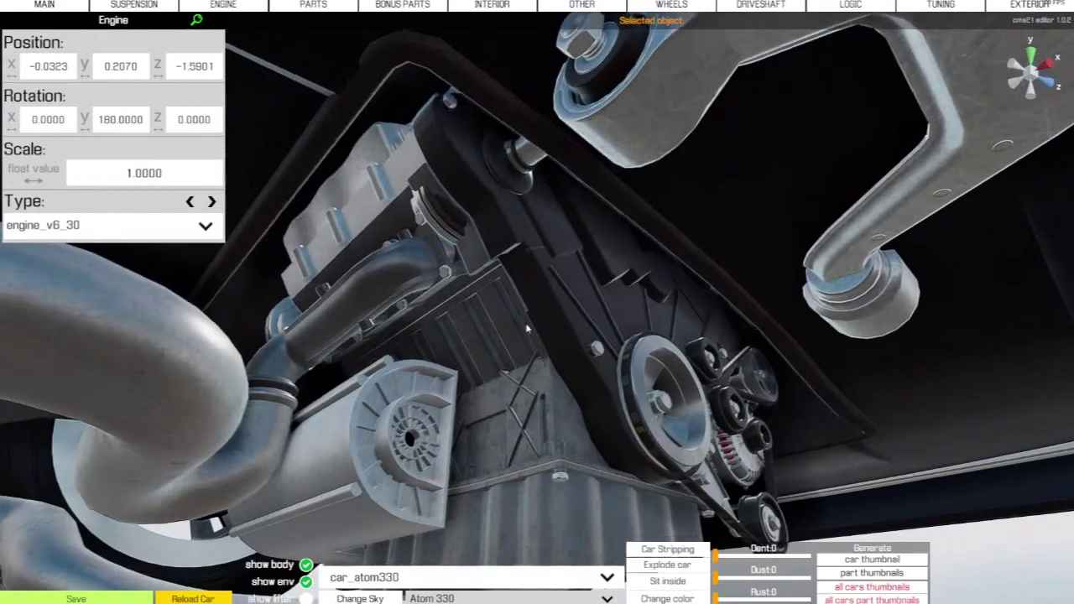
drag(528, 328, 619, 129)
click(686, 241)
drag(663, 246, 668, 175)
drag(663, 286, 370, 218)
scroll(310, 570, down, 5)
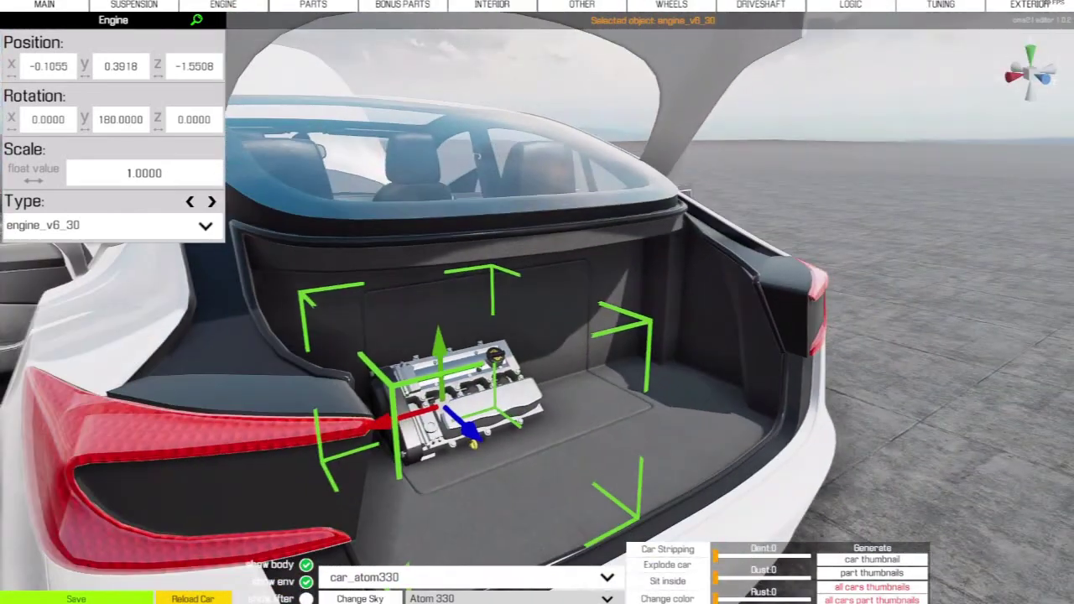
Add a new part entry to the car's parts list and bring the underbody into view
click(582, 4)
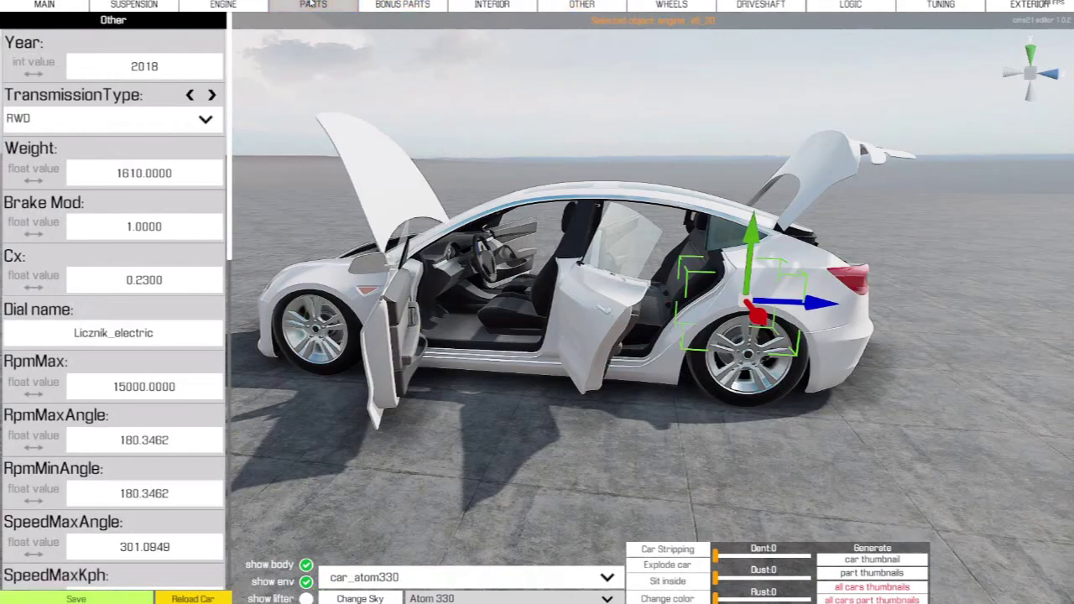
click(312, 4)
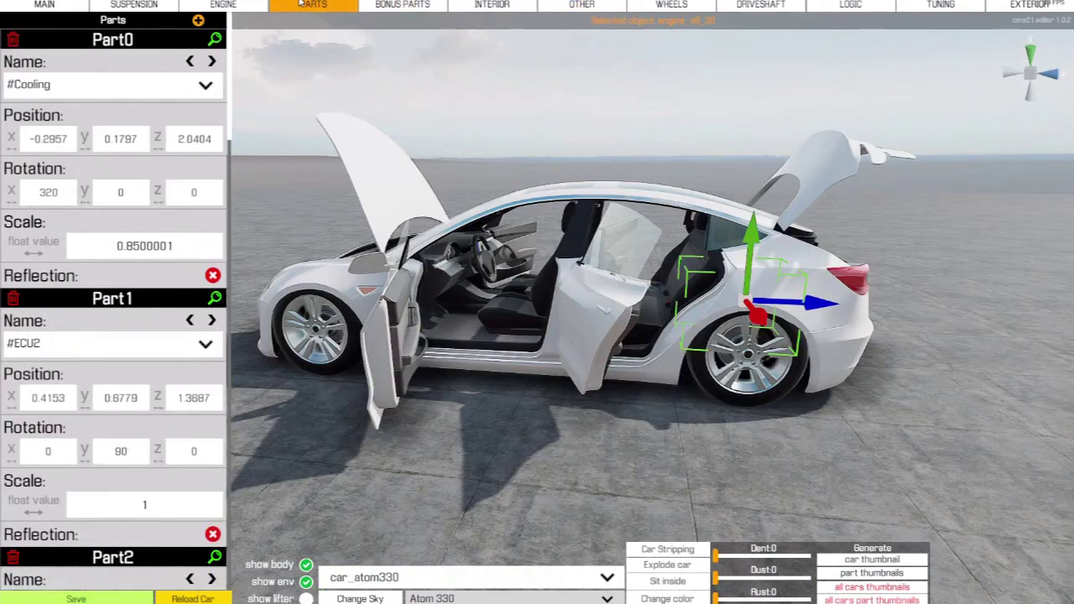
click(199, 21)
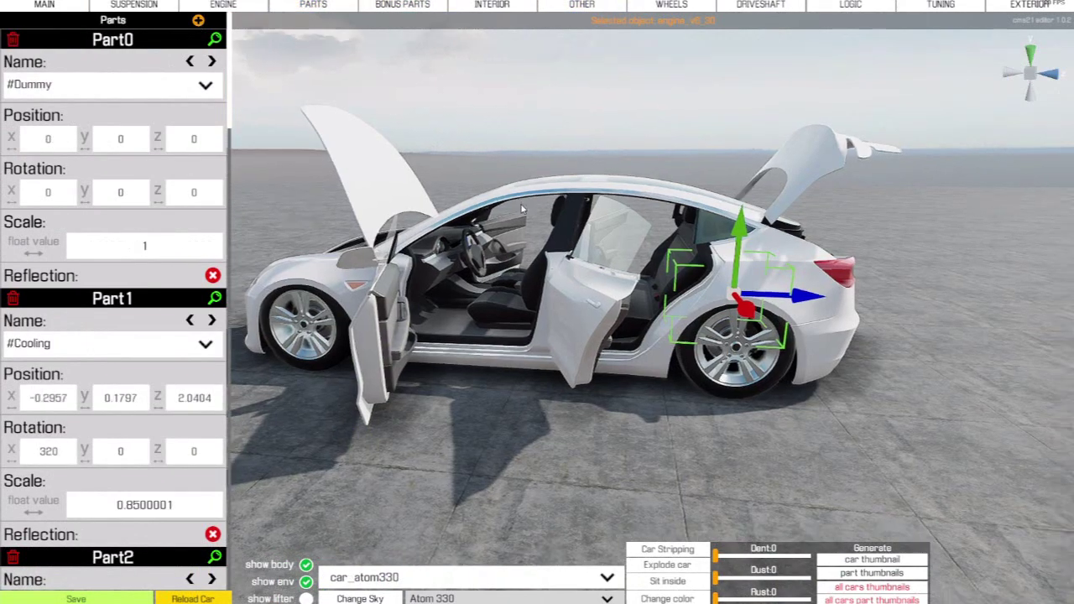
scroll(512, 520, up, 5)
drag(511, 520, 312, 6)
drag(436, 352, 297, 3)
scroll(297, 2, down, 4)
drag(609, 233, 751, 382)
scroll(751, 382, up, 4)
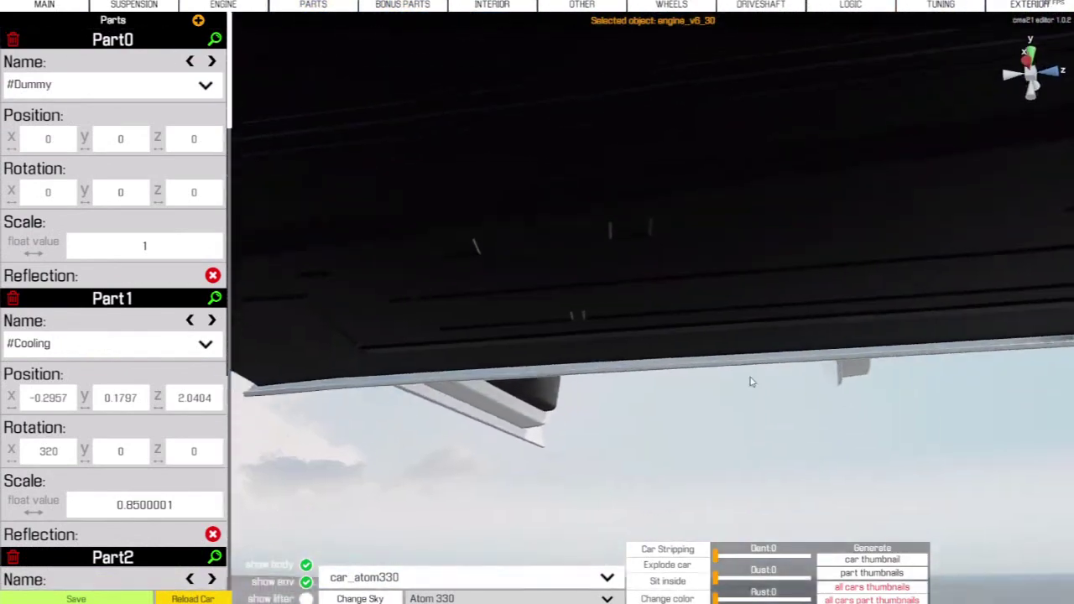
Assign #Downpipe_v8-1 to the newly added part entry, Part0
click(201, 84)
scroll(142, 219, down, 10)
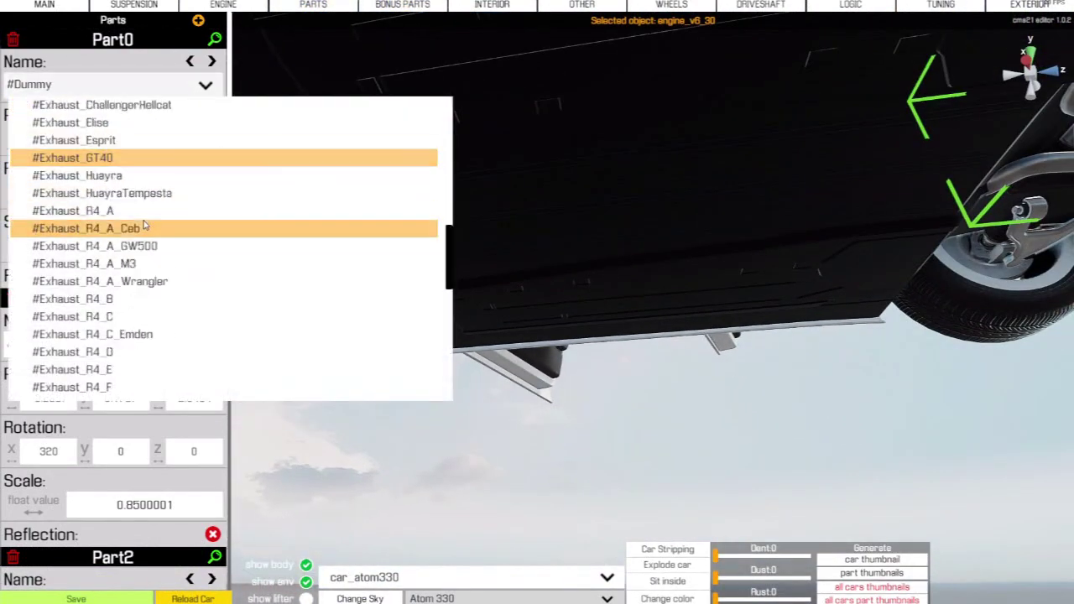
scroll(142, 212, down, 4)
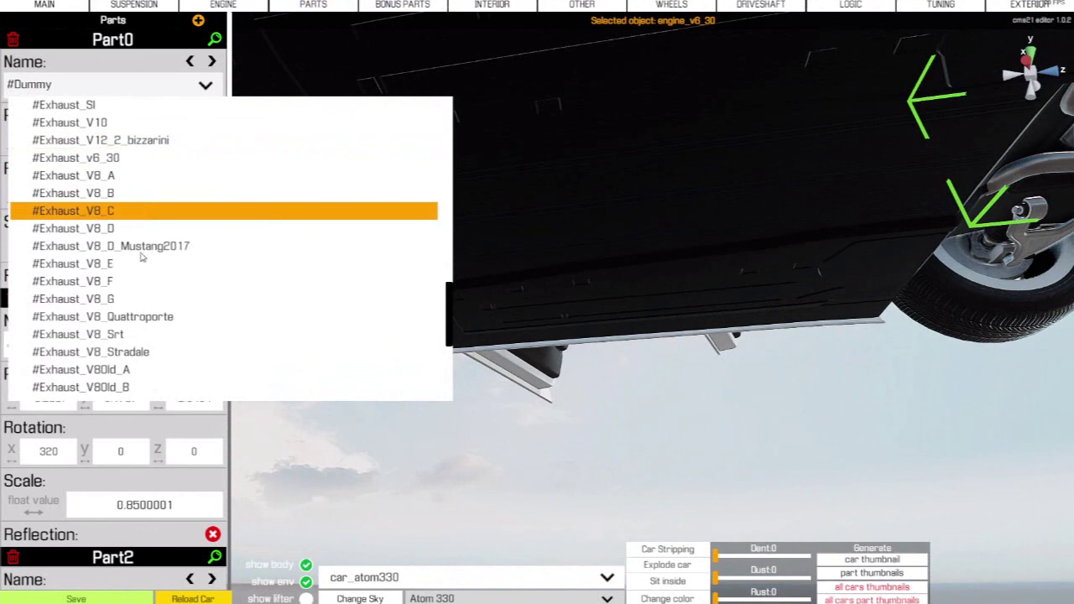
scroll(153, 298, up, 15)
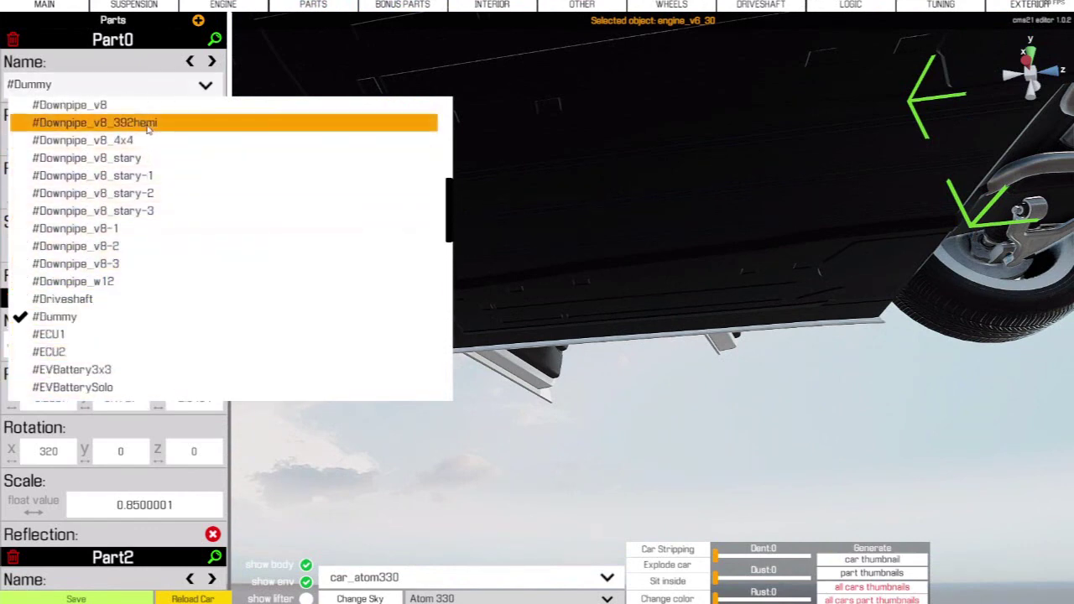
click(171, 231)
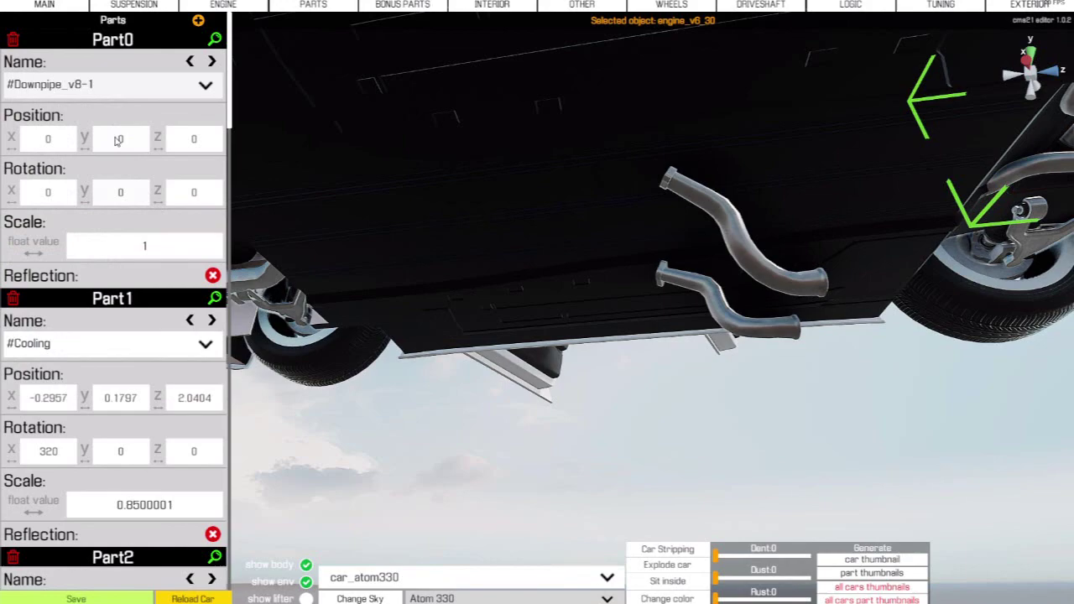
Set the front left suspension type to #FrontRightAirSuspensionPowered2
click(232, 4)
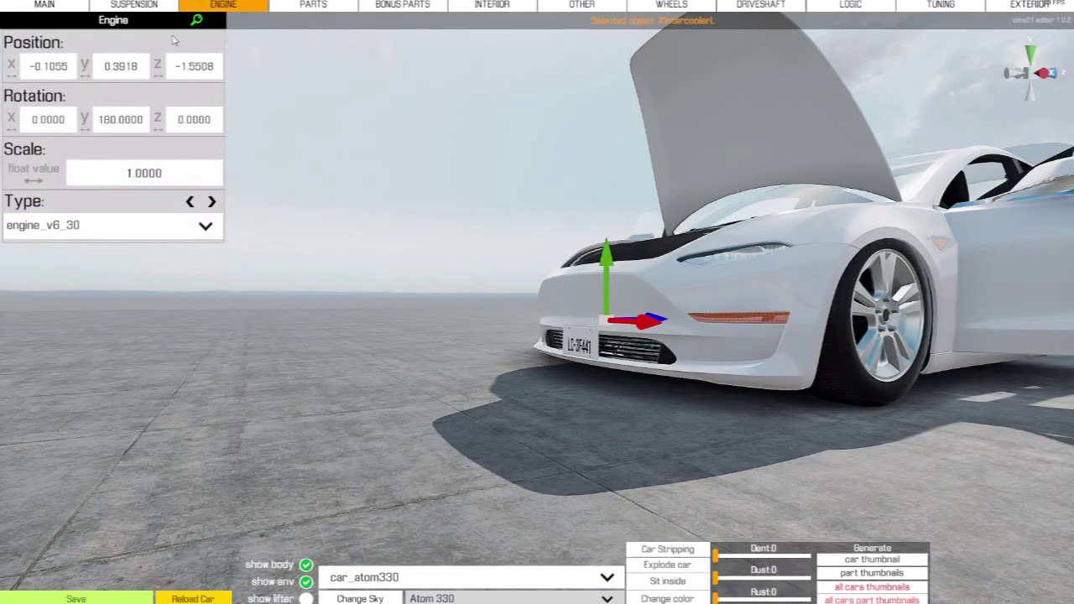
click(176, 6)
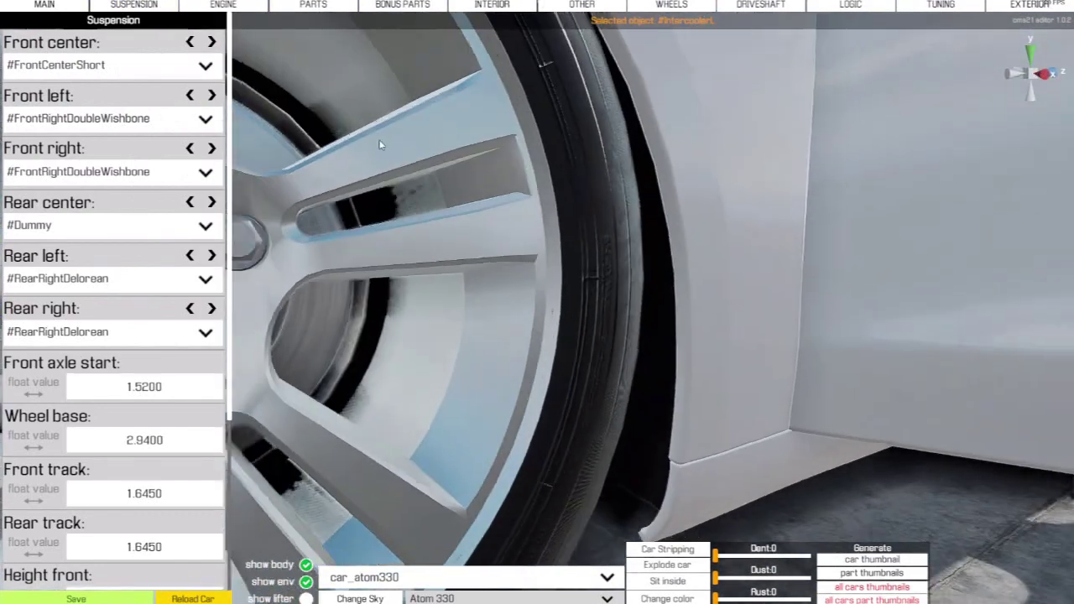
click(168, 118)
scroll(180, 248, down, 5)
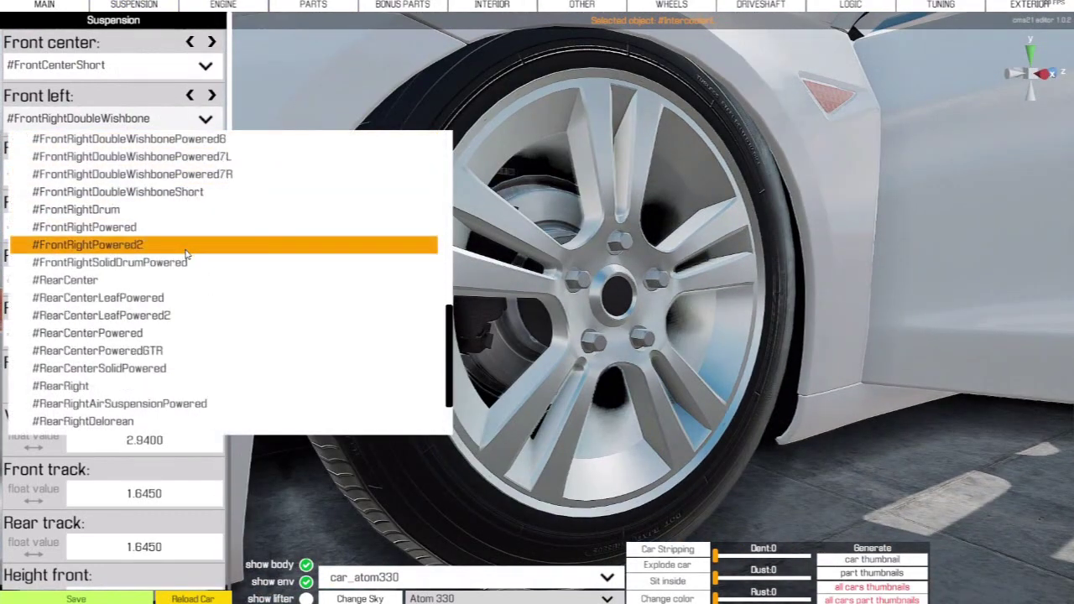
scroll(187, 256, down, 3)
scroll(199, 314, up, 12)
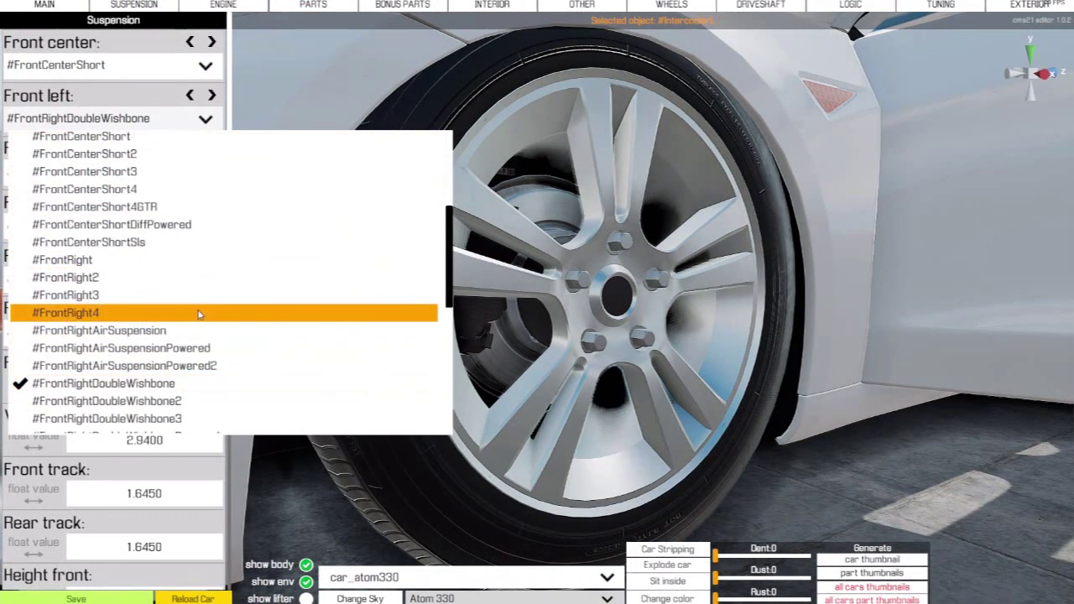
scroll(174, 330, down, 2)
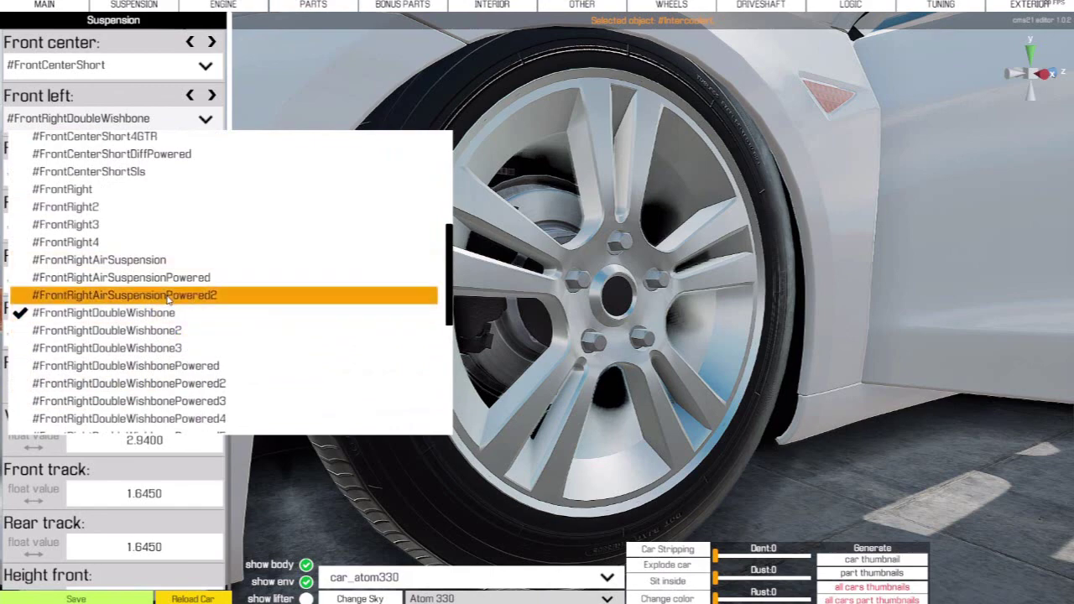
click(168, 297)
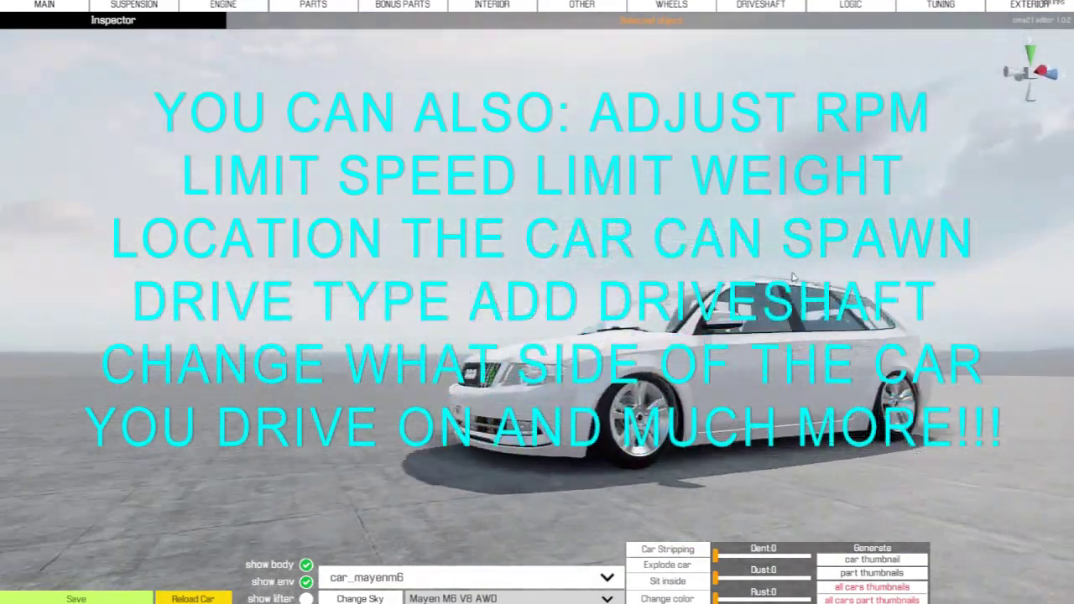
Examine the opened car_mayenm6 from outside and look closely at the engine in its engine bay
drag(794, 278, 767, 370)
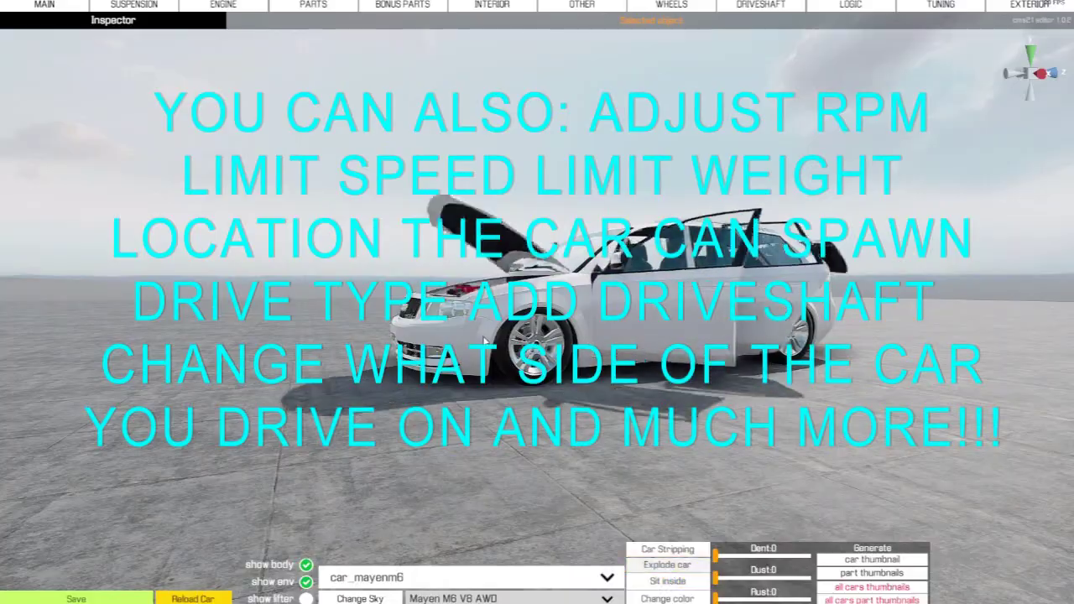
drag(484, 340, 873, 601)
scroll(578, 344, up, 6)
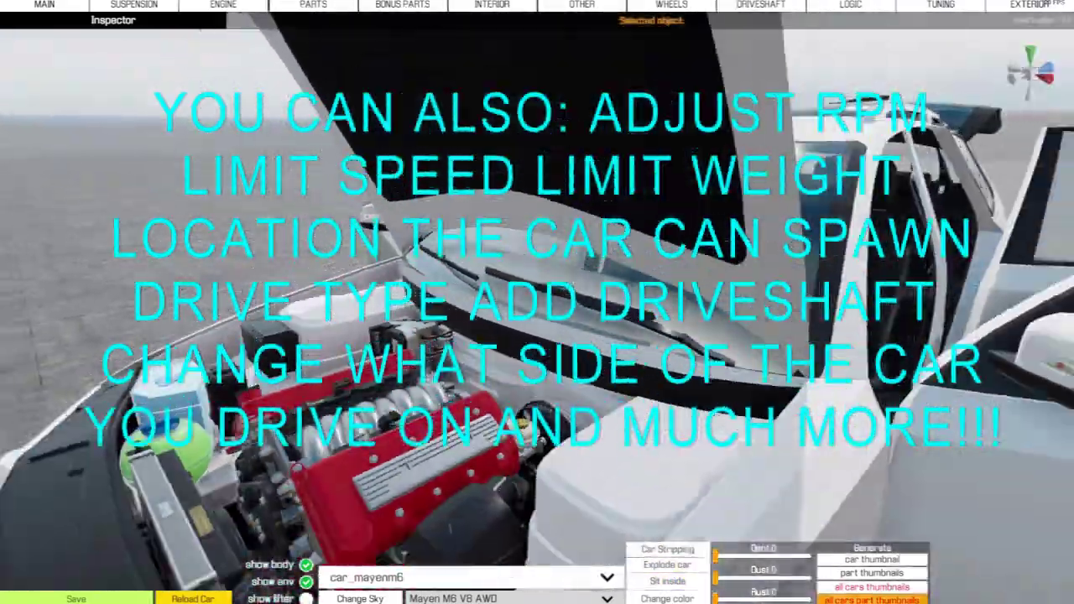
scroll(671, 378, down, 4)
drag(671, 378, 1025, 334)
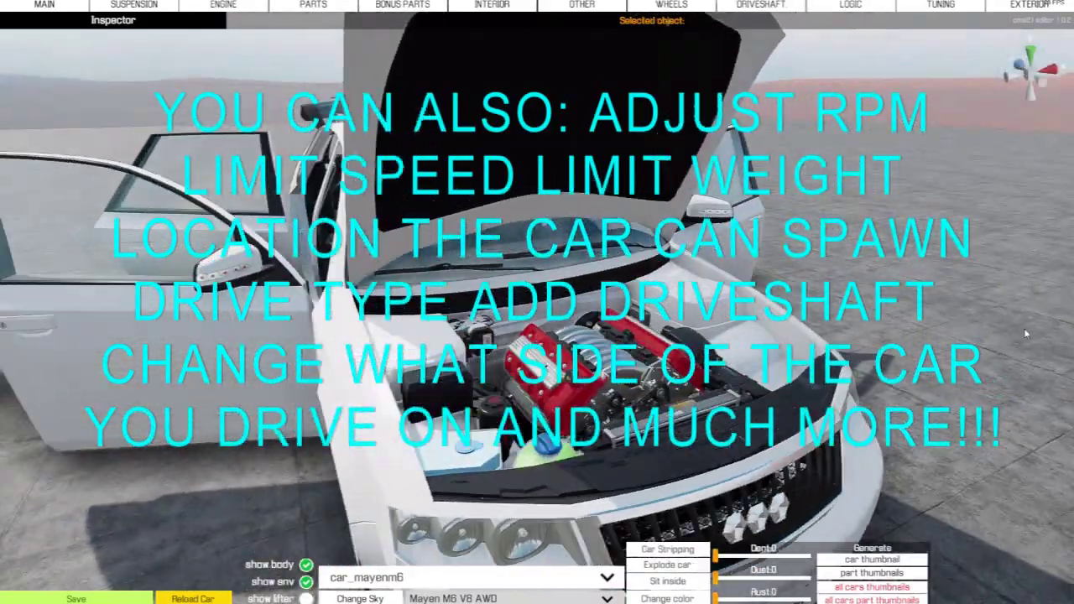
scroll(864, 299, up, 4)
drag(864, 300, 587, 205)
scroll(1024, 434, down, 2)
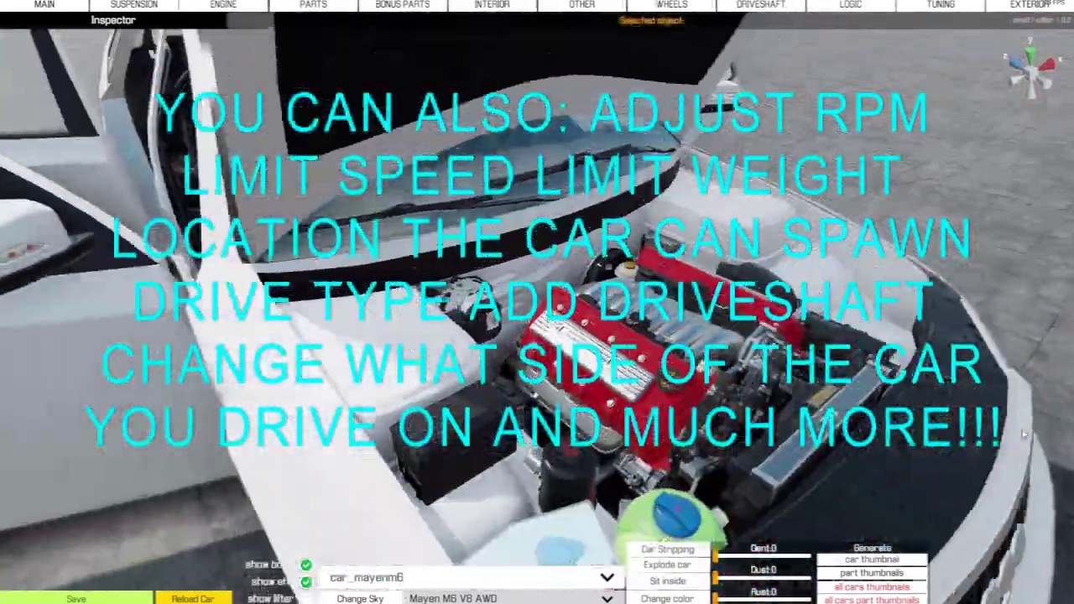
scroll(1021, 428, down, 8)
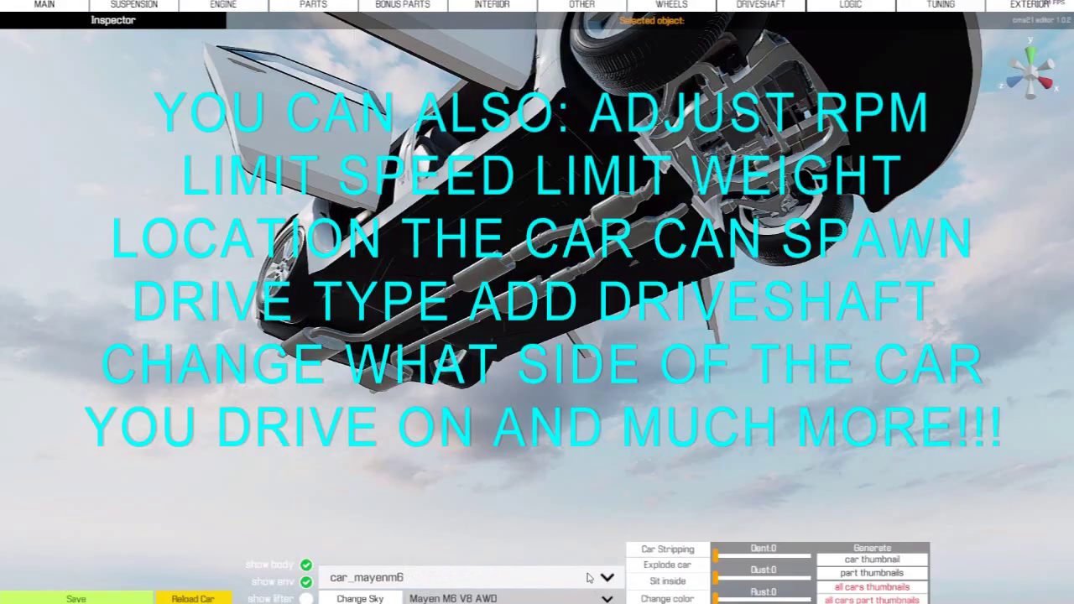
Examine the exhaust and front suspension on the underside of car_mayenm6, and its engine bay from the front
drag(599, 344, 266, 542)
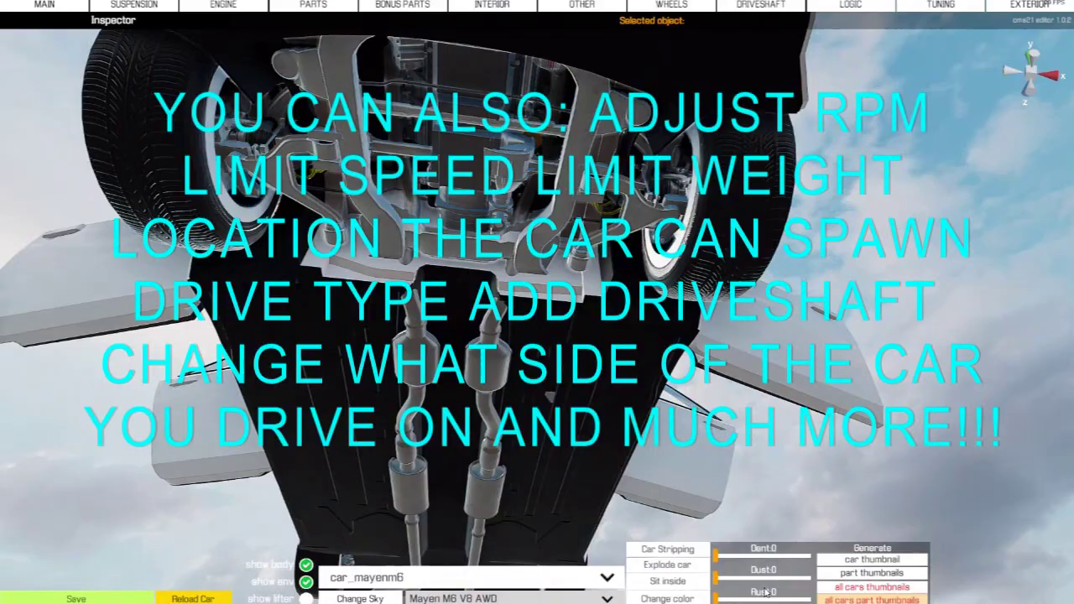
scroll(612, 411, up, 5)
drag(613, 411, 411, 319)
scroll(411, 317, down, 5)
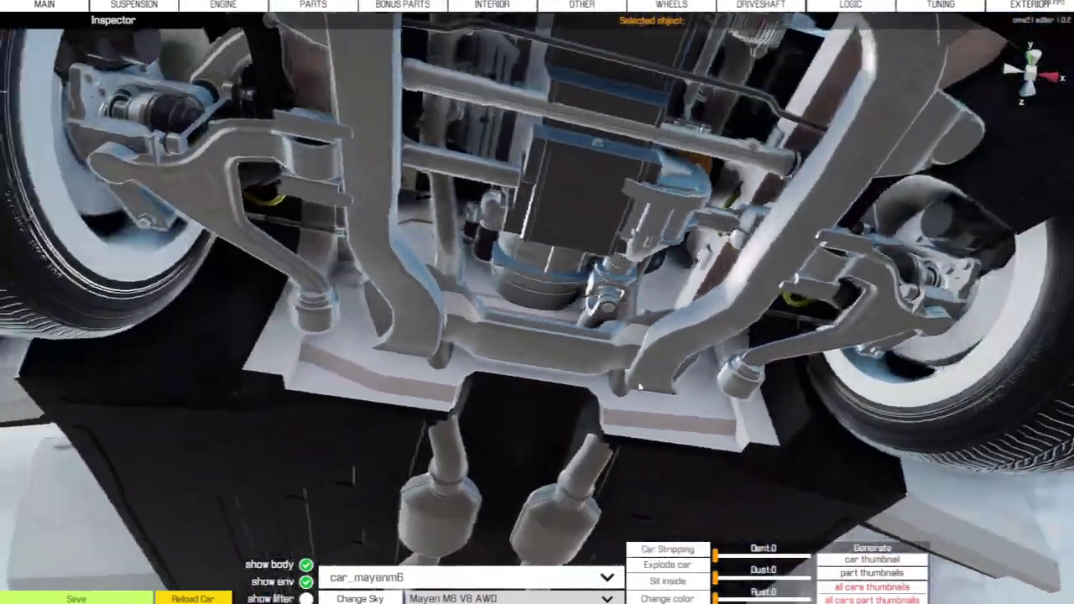
drag(639, 387, 677, 554)
scroll(804, 418, down, 2)
scroll(479, 282, up, 5)
scroll(485, 286, down, 5)
scroll(676, 553, down, 5)
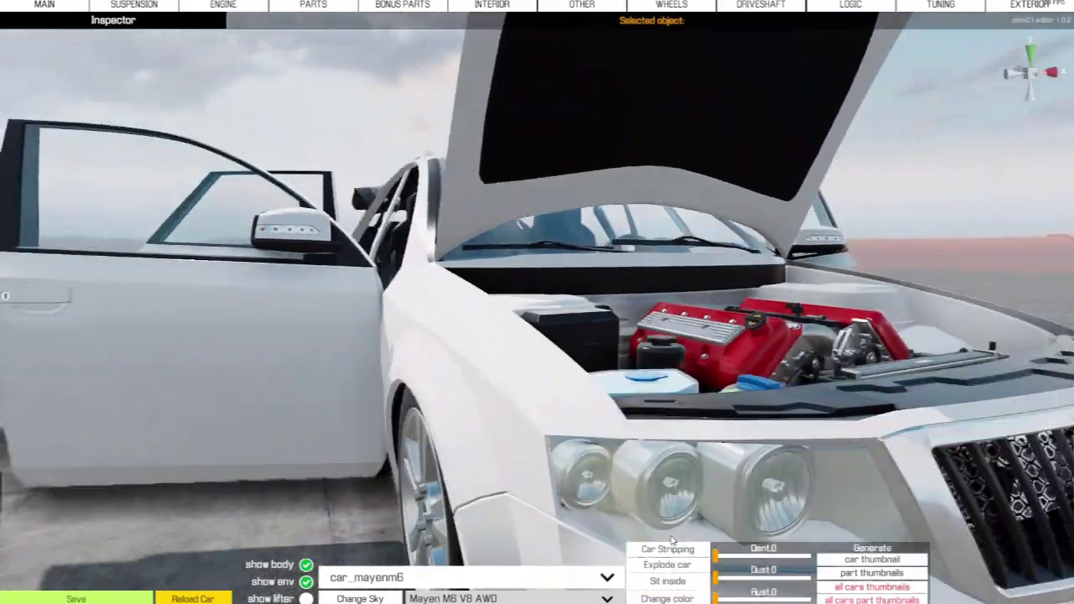
scroll(689, 569, up, 4)
scroll(804, 428, down, 5)
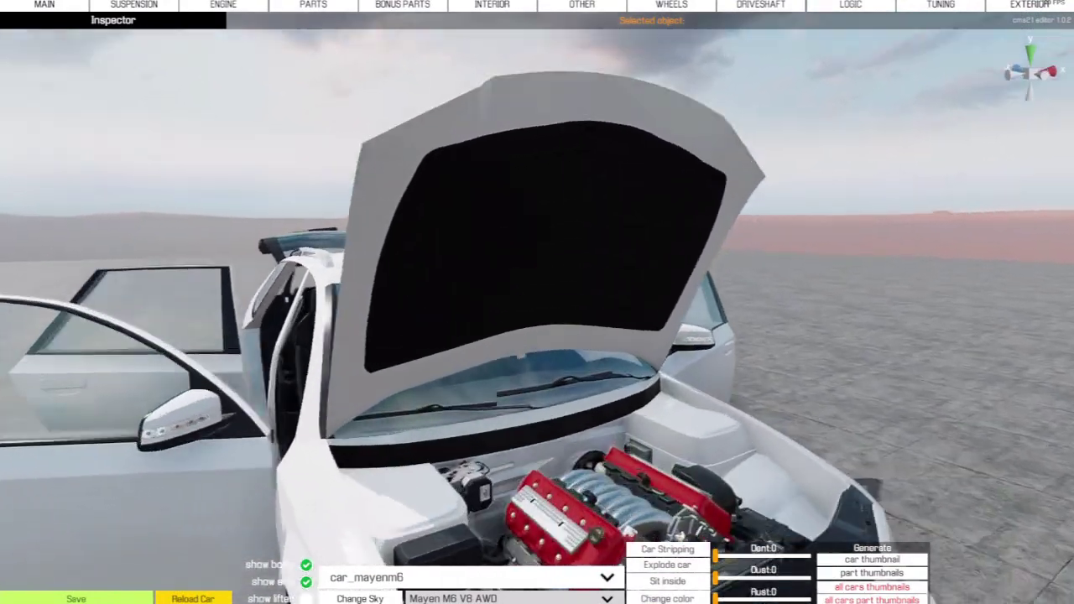
drag(537, 302, 545, 390)
scroll(545, 390, down, 3)
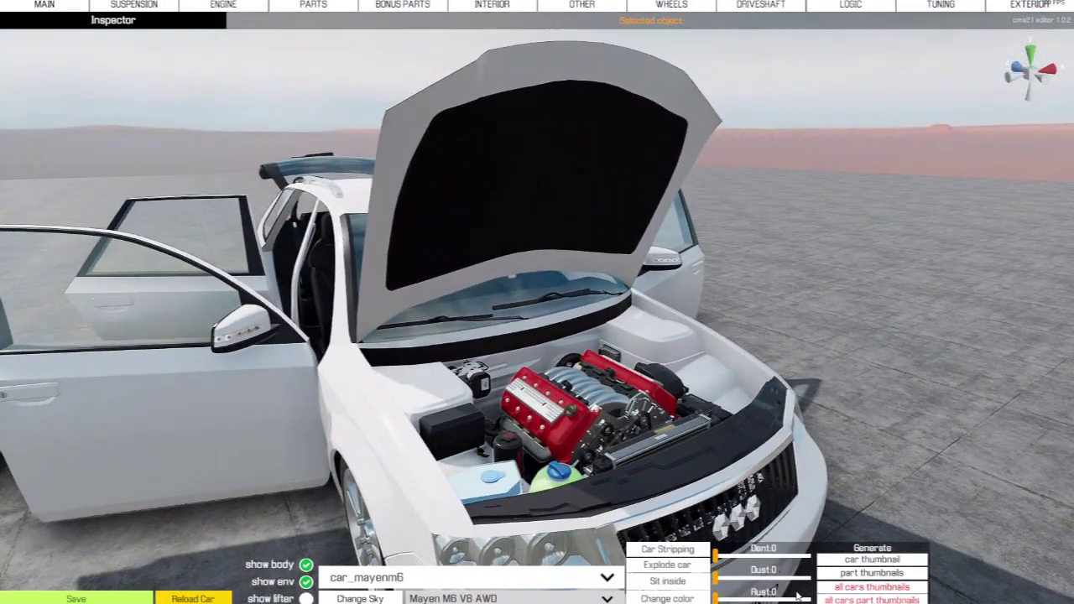